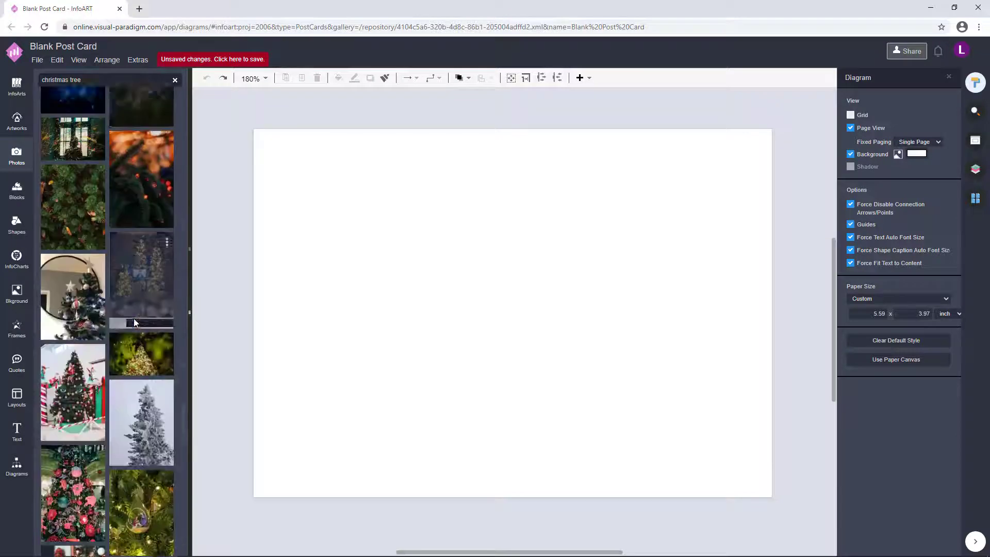
Fill the blank postcard with the library photo of a small Christmas tree topped by a gold star and ribbon bow
scroll(134, 320, "down", 12)
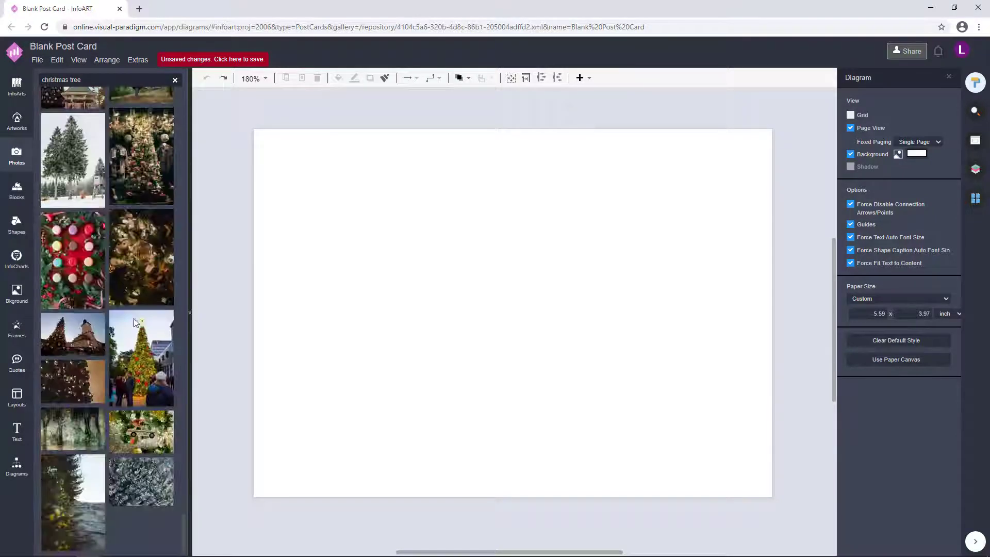
mouse_move(71, 410)
scroll(71, 409, "down", 15)
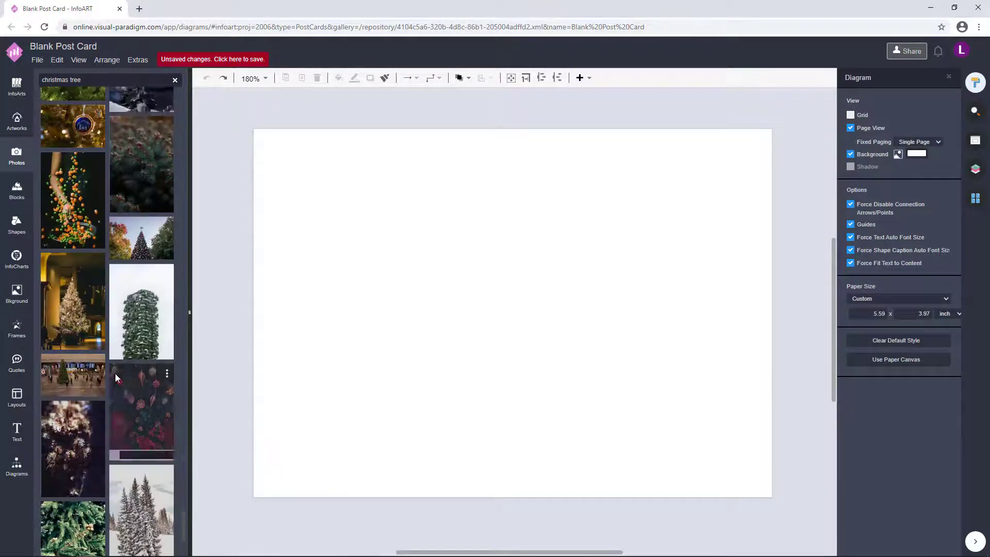
scroll(103, 340, "down", 10)
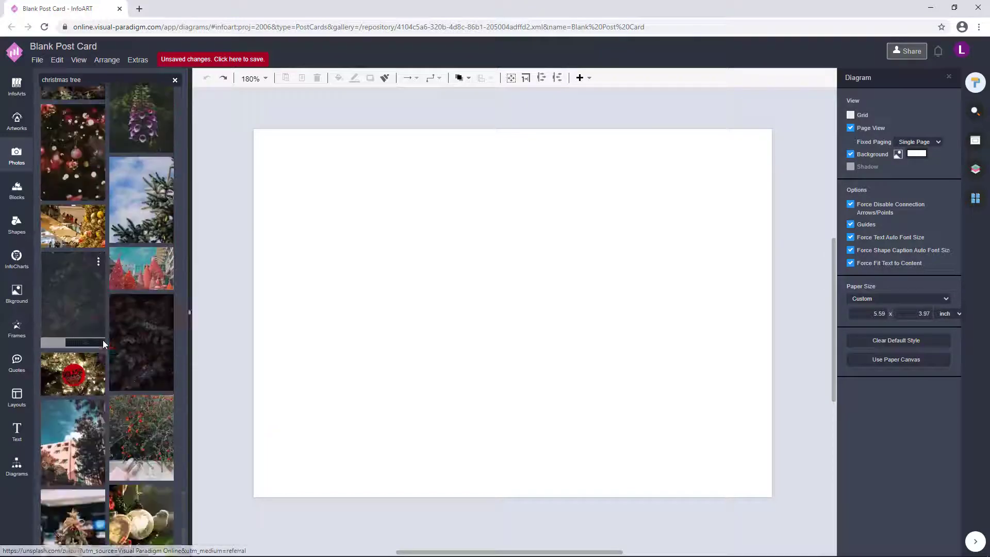
left_click(85, 335)
left_click(244, 245)
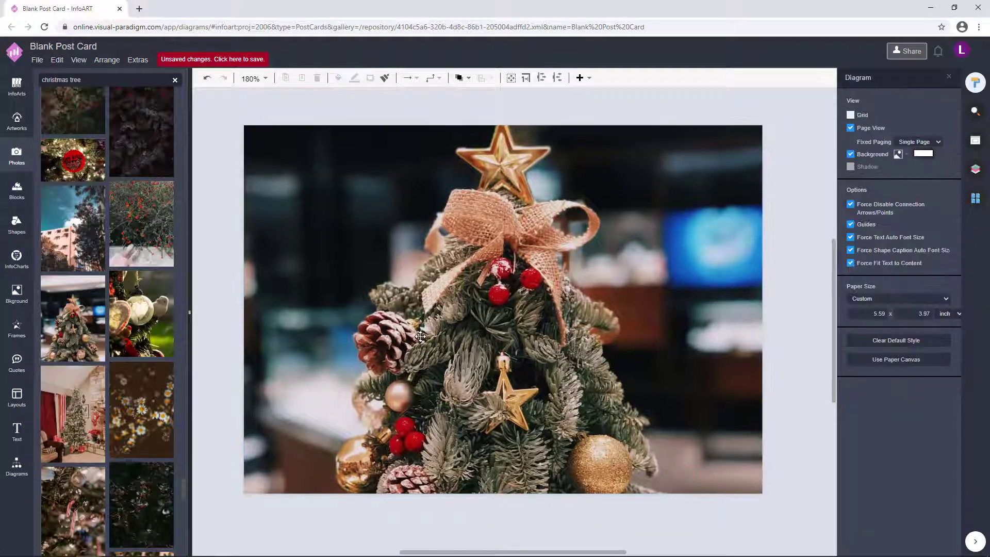
Try the photo of a couple dancing in front of a large Christmas tree as the postcard picture
scroll(98, 379, "down", 5)
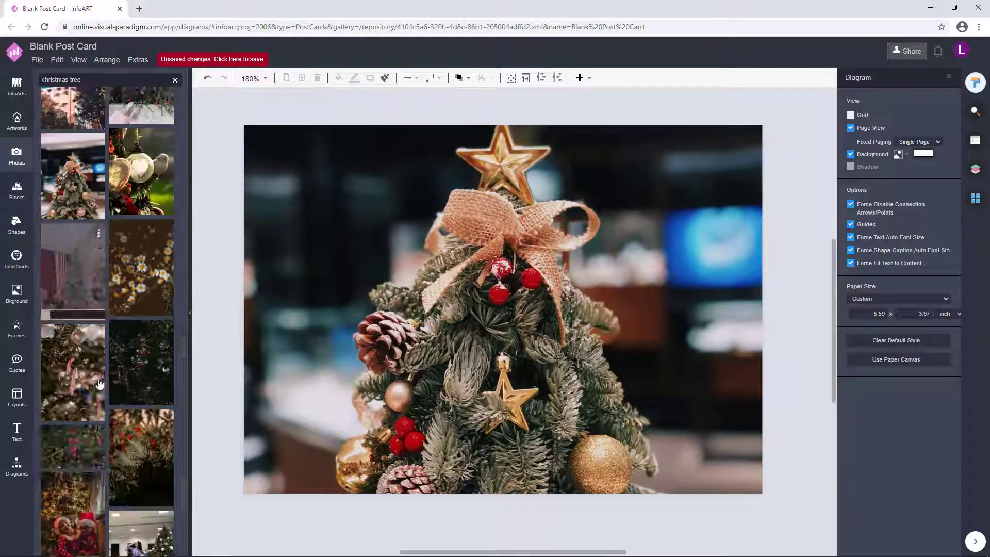
left_click_drag(98, 378, 265, 239)
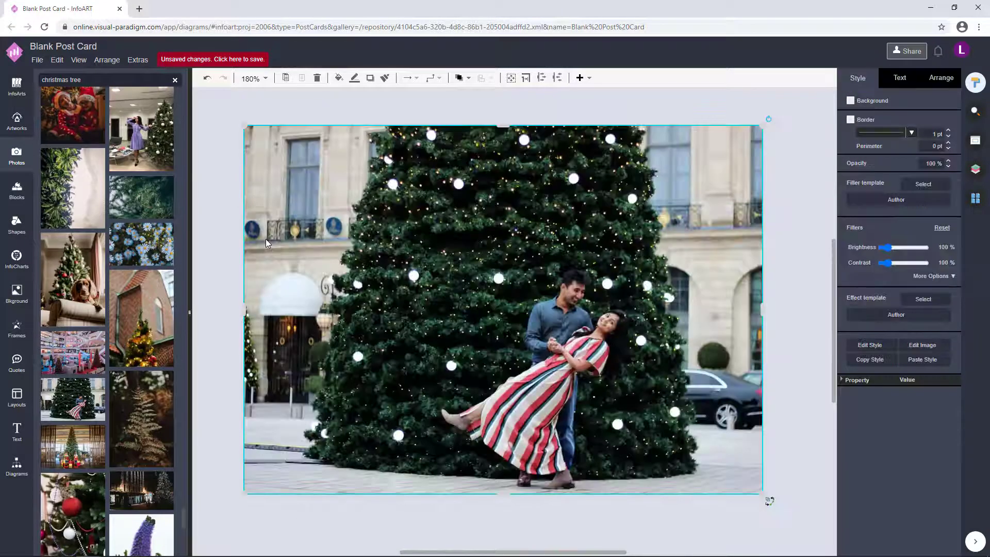
key("ctrl+z")
Browse further through the Christmas tree photos for an alternative postcard picture
scroll(139, 366, "down", 4)
scroll(139, 379, "up", 11)
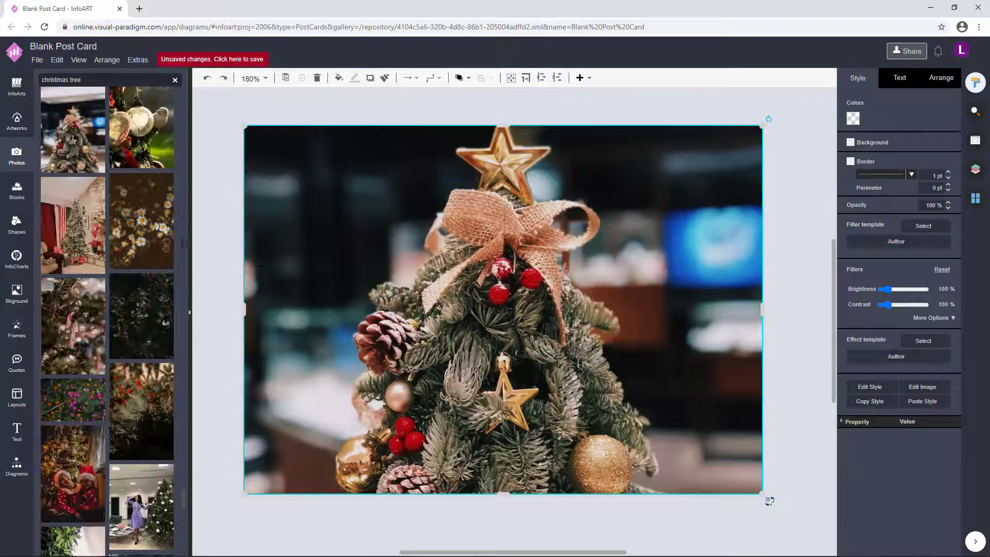
scroll(126, 323, "down", 10)
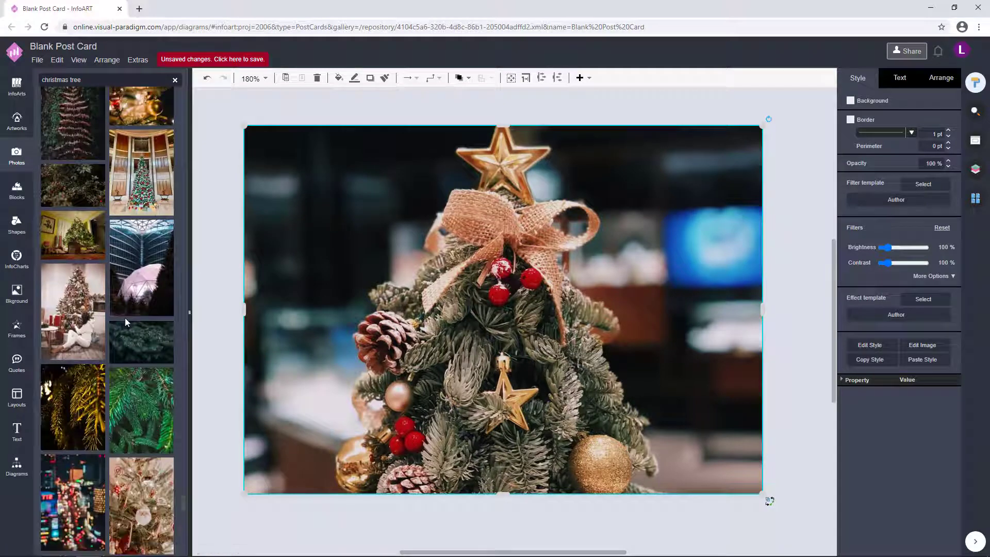
scroll(126, 322, "down", 10)
scroll(125, 318, "down", 10)
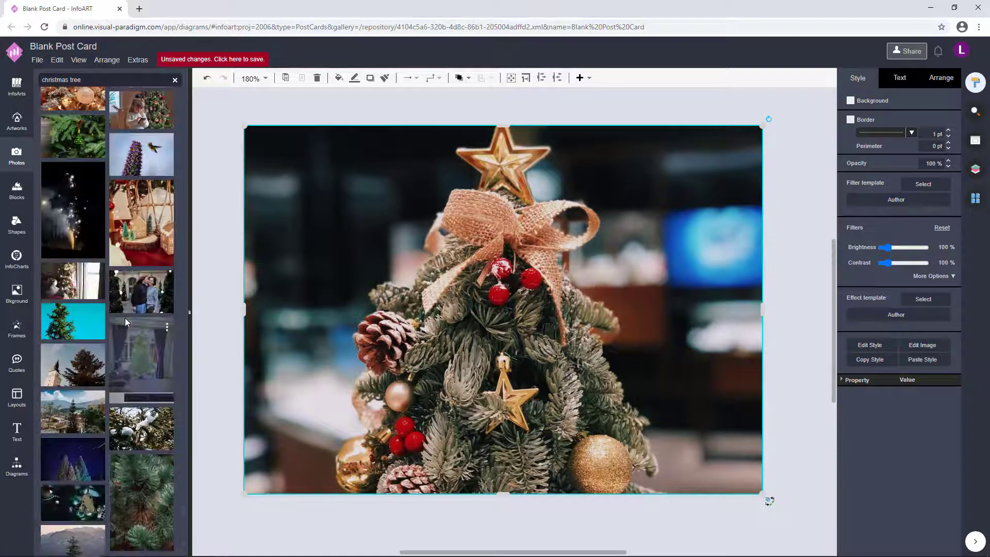
scroll(131, 310, "down", 10)
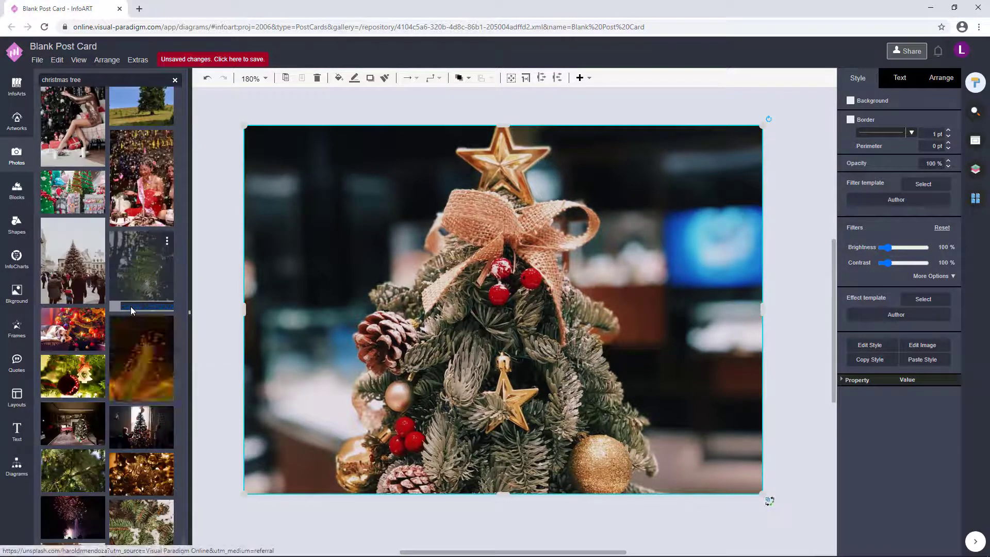
scroll(131, 309, "down", 8)
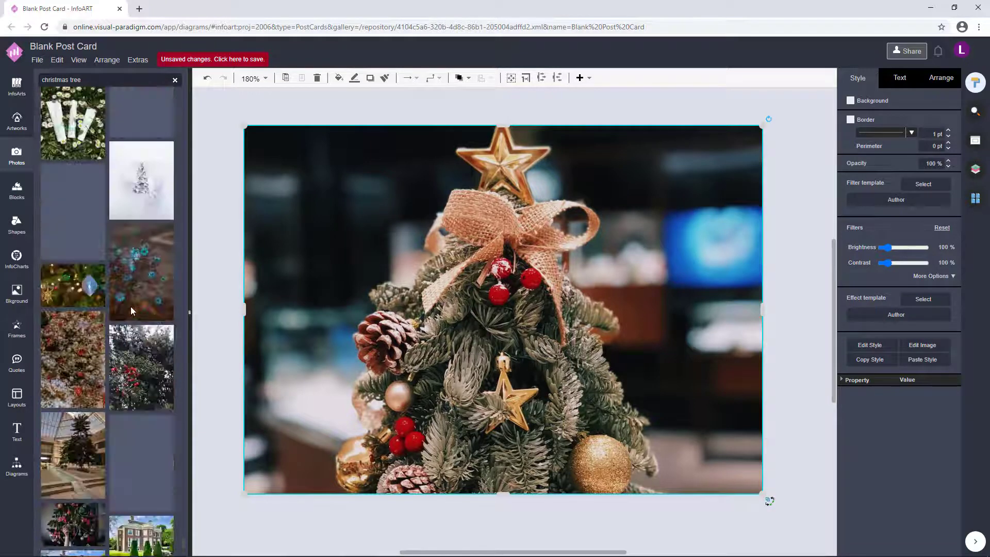
Add a plain white rectangle from the General shapes as a full-width band across the lower part of the photo
left_click(17, 465)
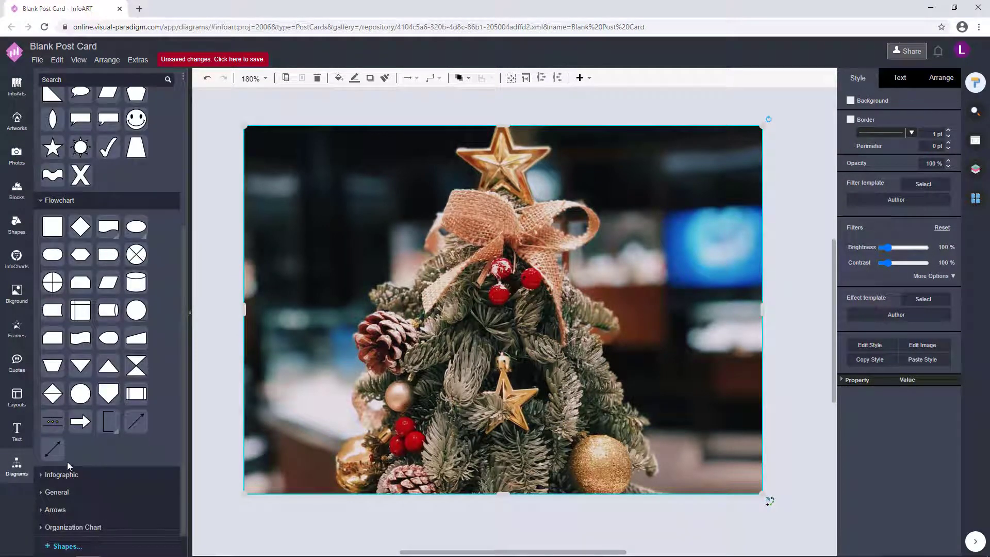
left_click(57, 492)
scroll(86, 438, "down", 5)
left_click_drag(90, 271, 763, 448)
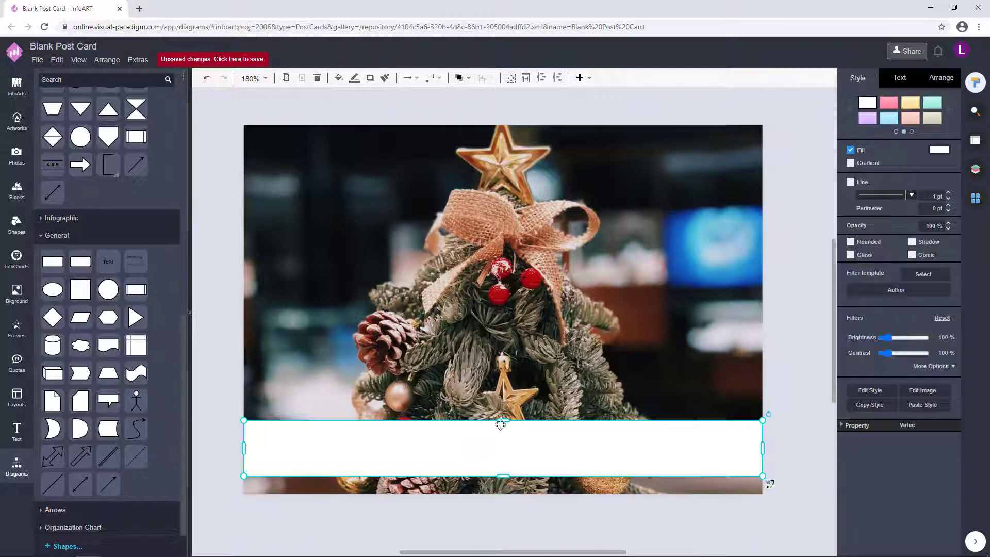
Adjust the white band's height and vertical position so a narrow strip of photo remains below it
left_click_drag(503, 420, 503, 437)
left_click_drag(579, 450, 578, 454)
left_click(767, 378)
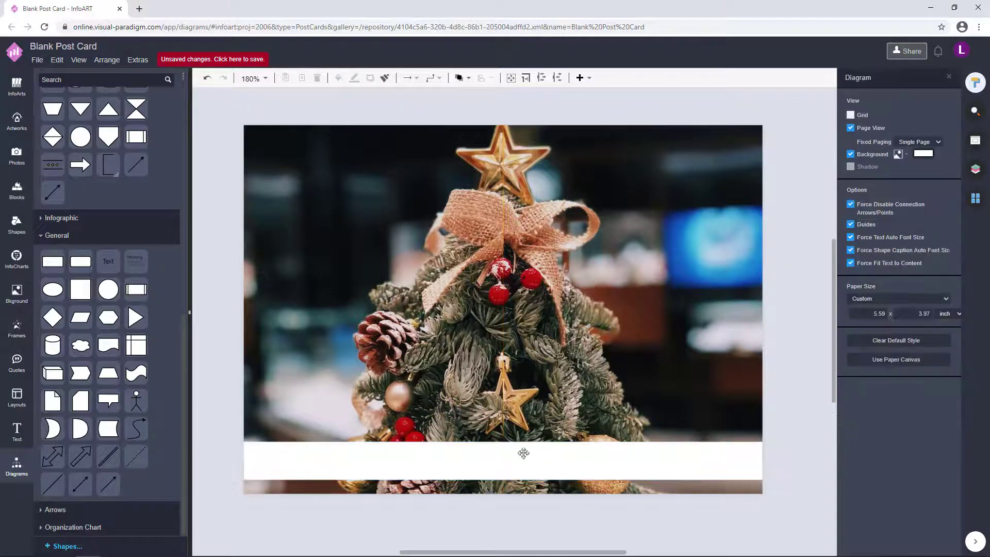
left_click(524, 453)
left_click_drag(504, 441, 503, 434)
left_click(817, 378)
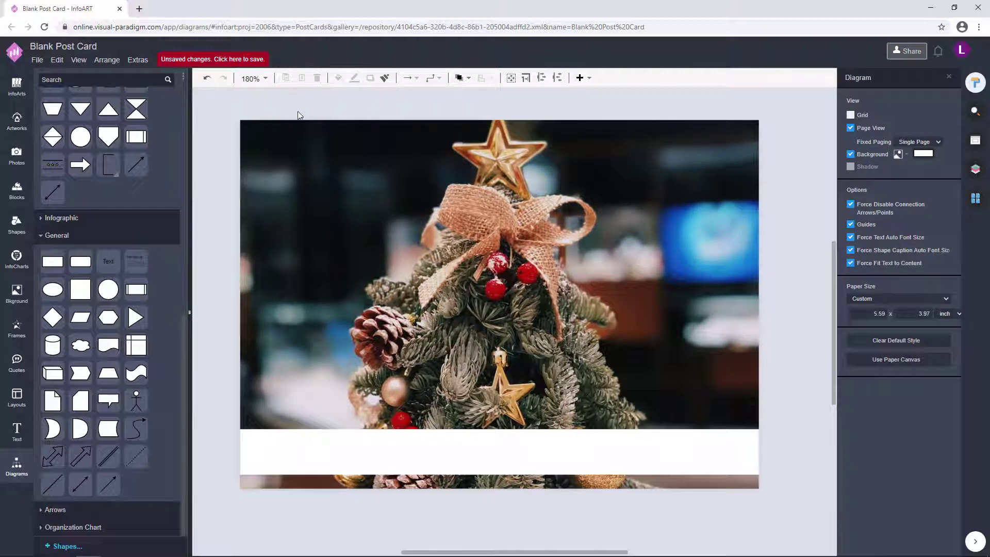
Add a wide text box at the upper edge of the photo reading "It's Time To Be Merry"
double_click(300, 112)
left_click_drag(337, 120, 593, 120)
double_click(446, 117)
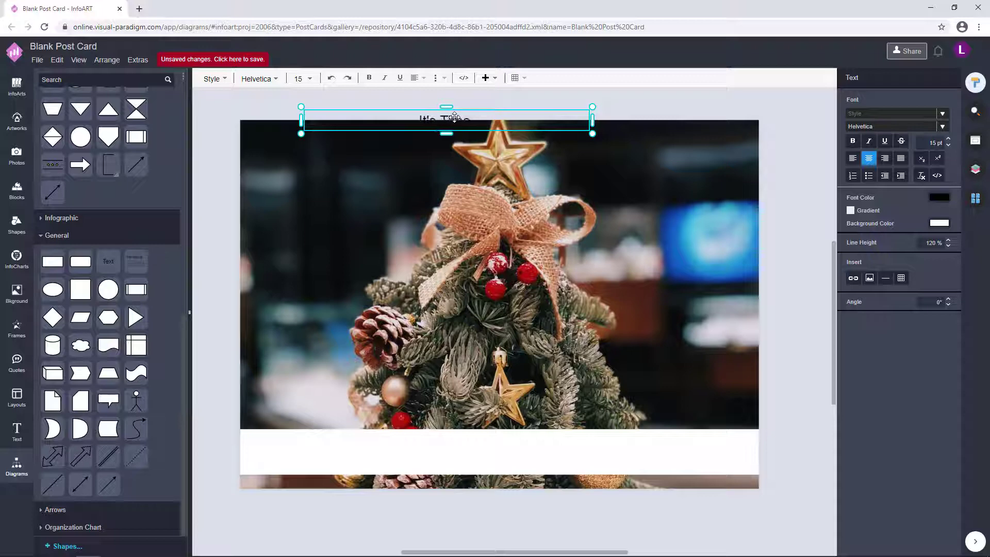
Place the "It's Time To Be Merry" heading at the left end of the white band, enlarged and left-aligned
left_click_drag(561, 117, 378, 463)
left_click_drag(341, 469, 363, 459)
left_click_drag(409, 485, 474, 493)
left_click(899, 78)
left_click(853, 146)
Duplicate the heading to its right and change the copy's text to "May your holidays be bright and peaceful"
left_click_drag(377, 454, 560, 427)
key("ctrl+c")
key("ctrl+v")
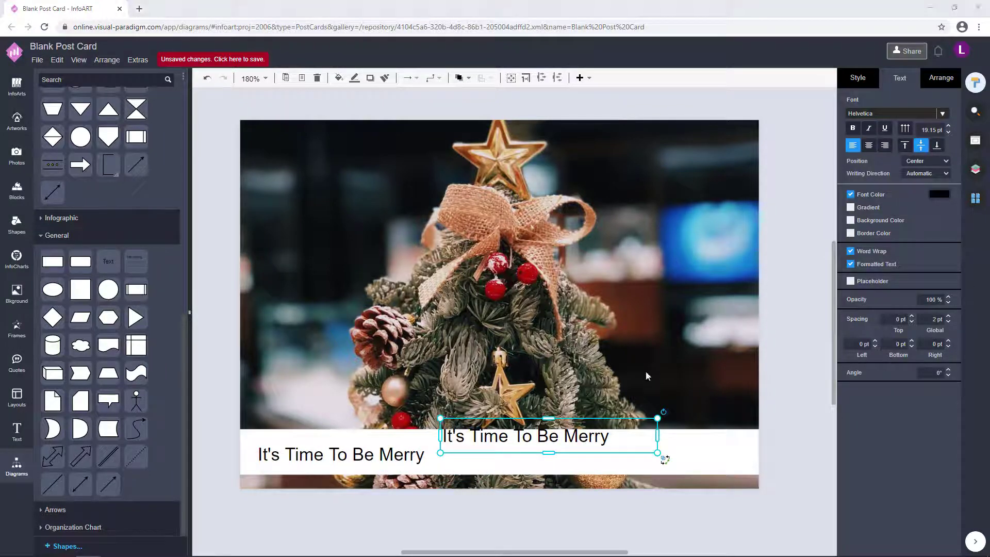
double_click(608, 436)
type("May your")
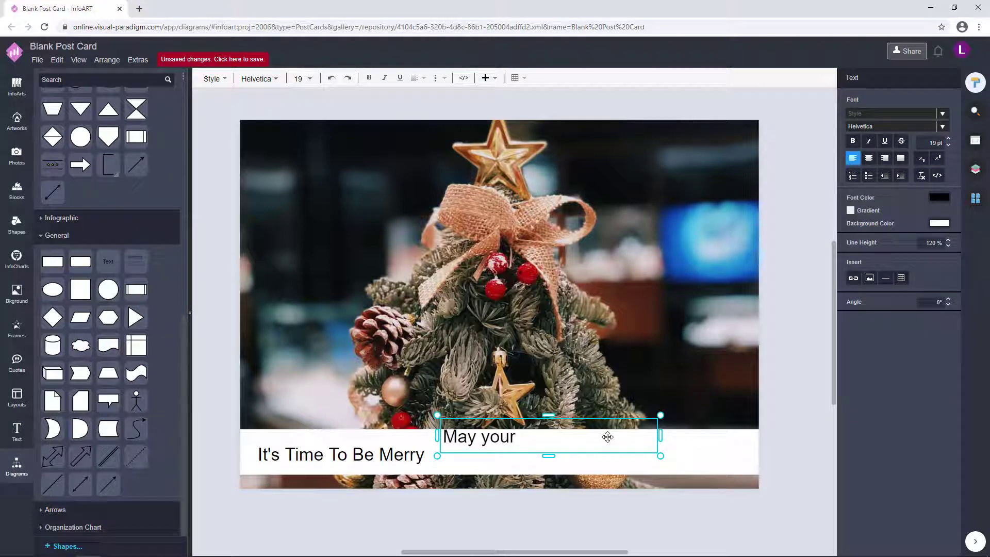
type(" holidays be bright and peaceful")
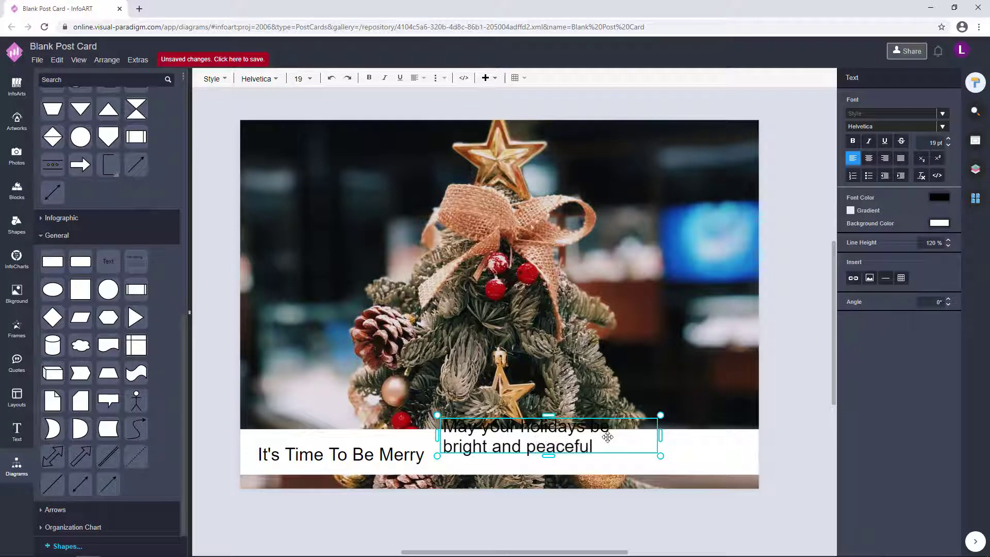
Shrink the holiday greeting to a single small line and place it on the white band level with the heading
left_click_drag(660, 435, 648, 465)
left_click_drag(572, 444, 577, 421)
left_click_drag(648, 438, 648, 426)
left_click_drag(569, 420, 569, 461)
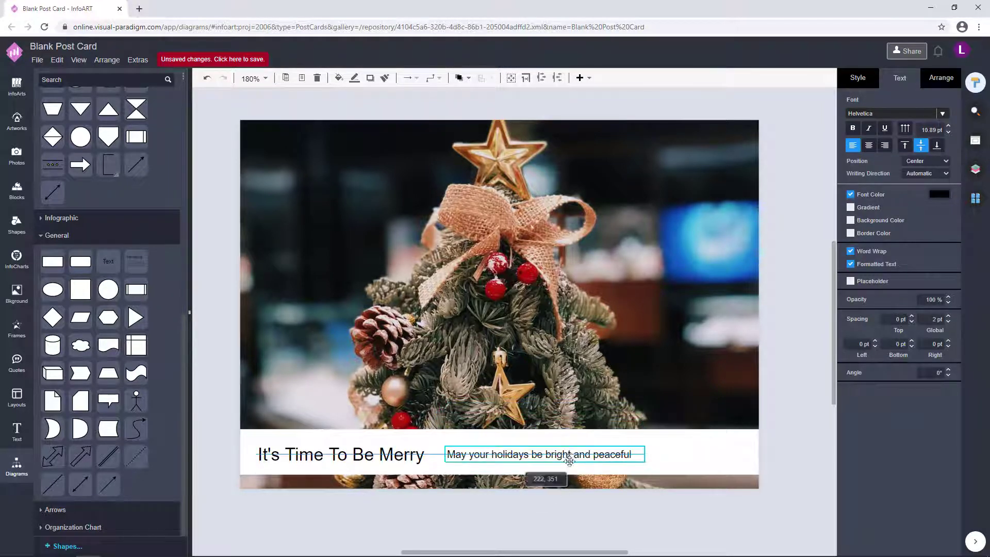
left_click_drag(647, 465, 604, 462)
Duplicate the holiday greeting toward the right end of the band and change the copy's text to "Merry Christmas"
left_click_drag(548, 456, 664, 460)
key("ctrl+c")
key("ctrl+v")
double_click(664, 461)
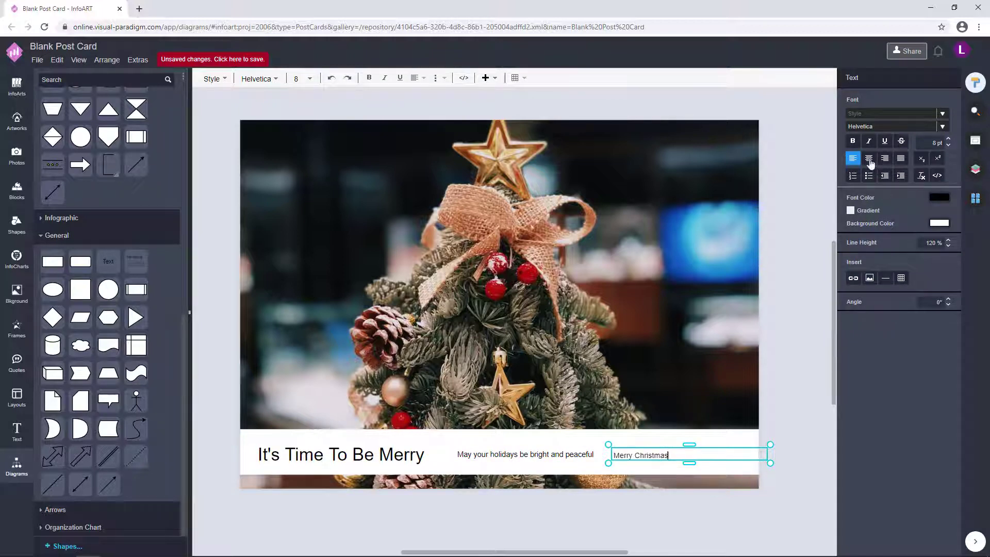
left_click(787, 493)
Fit the "Merry Christmas" box to the band's right end and set both small texts to 9 pt
scroll(696, 453, "up", 3)
left_click(696, 454)
mouse_move(822, 455)
left_mouse_down()
mouse_move(636, 457)
mouse_move(812, 456)
left_mouse_up()
left_click(478, 456, "shift")
double_click(478, 456)
left_click(607, 456, "shift")
key("Return")
type("9")
key("Return")
scroll(673, 408, "down", 3)
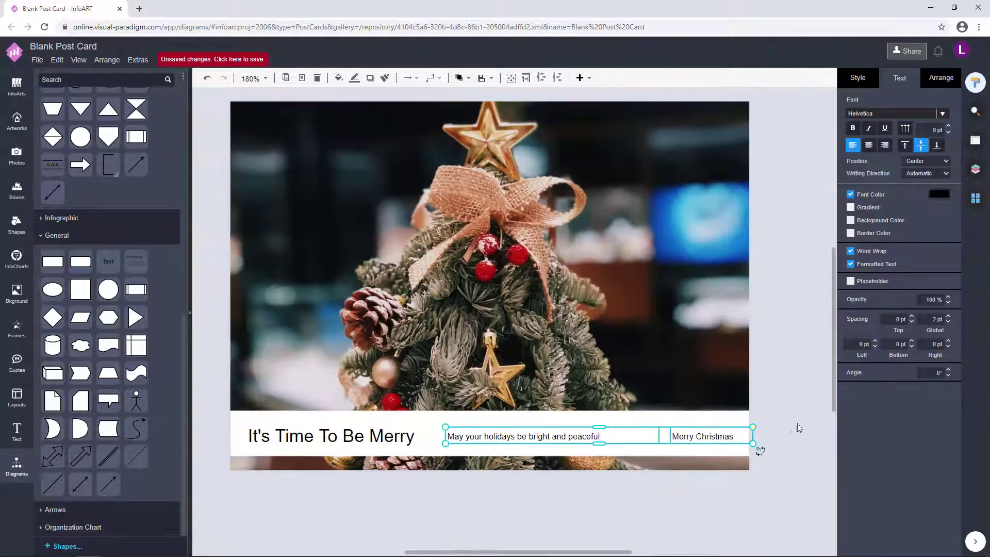
Right-align the "Merry Christmas" text within its box and adjust the box at the band's right end
left_click(798, 427)
left_click(674, 442)
scroll(777, 413, "up", 3, "ctrl")
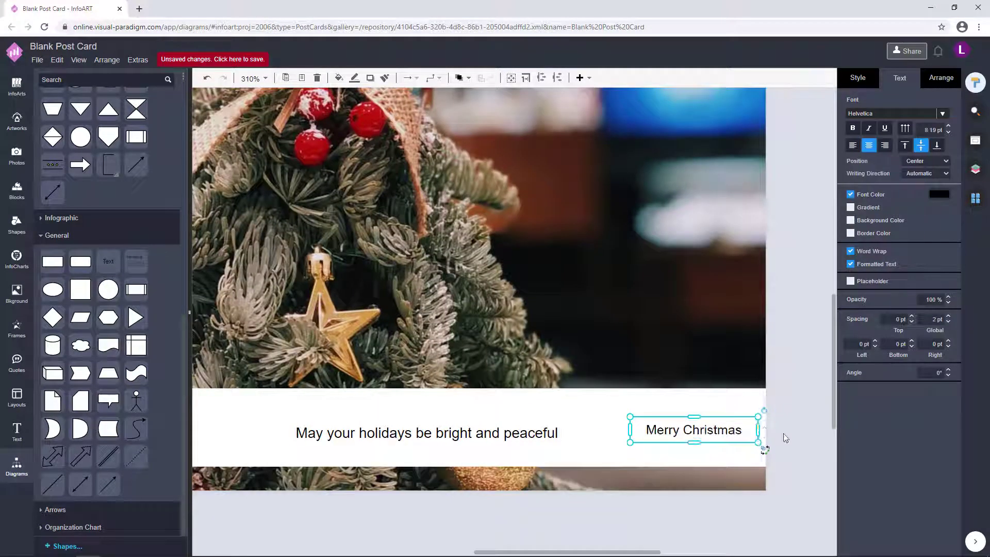
left_click(885, 147)
left_click_drag(746, 433, 727, 433)
Resize the holiday greeting's text box and adjust its font size to match the "Merry Christmas" text
left_click_drag(497, 433, 484, 433)
left_click_drag(599, 432, 506, 434)
double_click(453, 437)
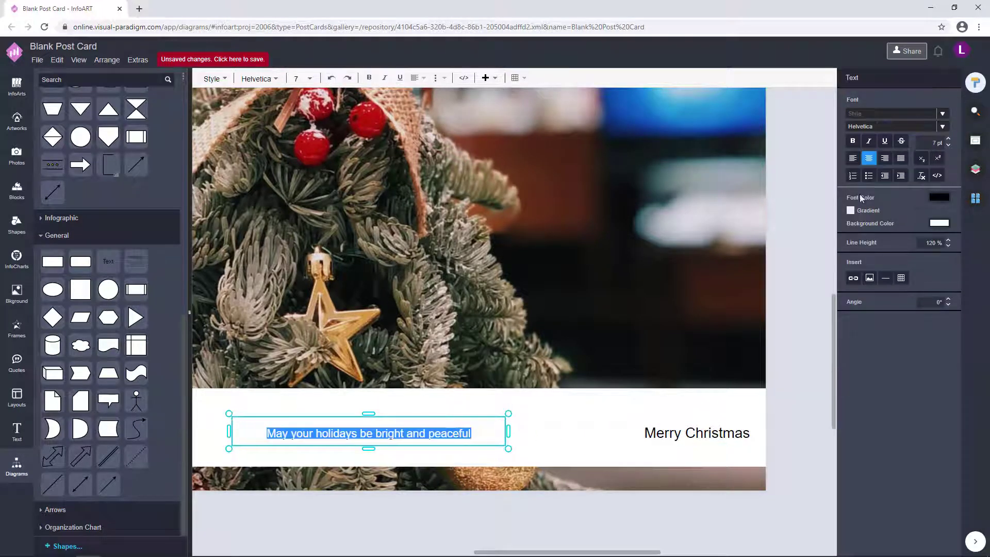
double_click(712, 437)
double_click(437, 437)
left_click(937, 142)
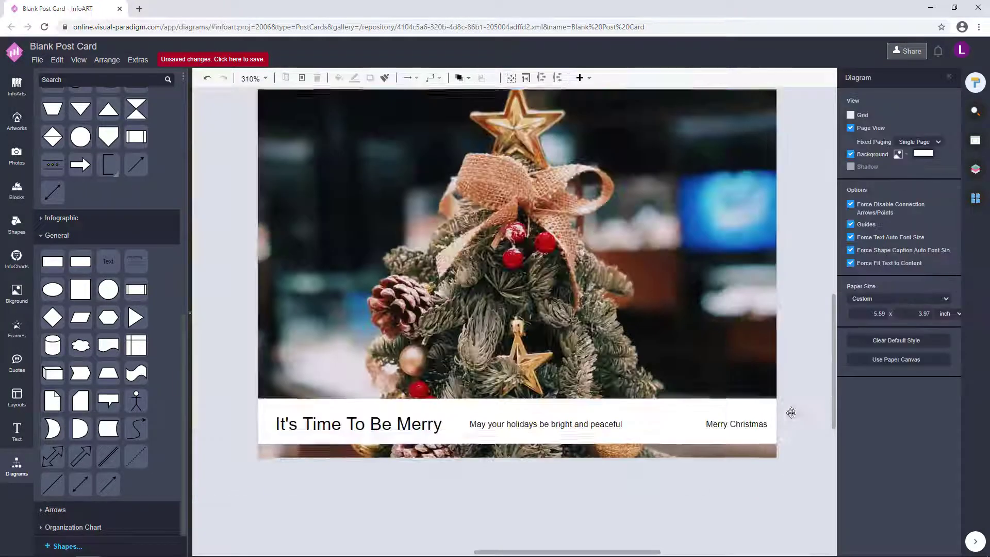
Move the holiday greeting farther right and bring "Merry Christmas" in from the band's right edge
left_click(559, 422)
left_click_drag(641, 422, 773, 422)
left_click(725, 478)
left_click_drag(590, 423, 601, 422)
left_click(675, 482)
left_click_drag(717, 424, 712, 423)
left_click(553, 423, "shift")
left_click_drag(552, 423, 560, 423)
left_click_drag(494, 495, 491, 475)
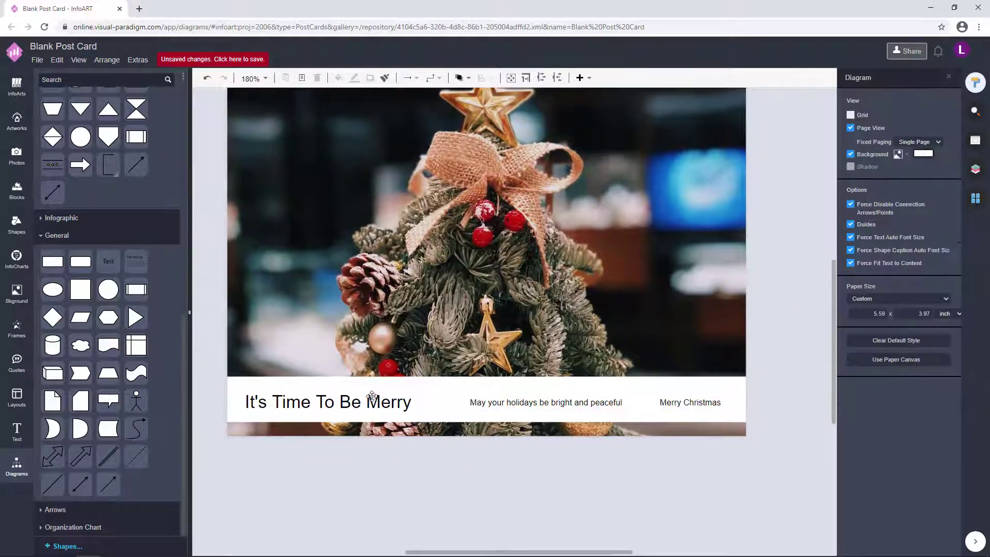
Shift the "It's Time To Be Merry" heading slightly to the right on the band
left_click_drag(371, 398, 378, 398)
left_click(453, 450)
left_click_drag(395, 478, 401, 481)
Set the heading's font to Archivo Black and fit its text box closely around the words
left_click(340, 405)
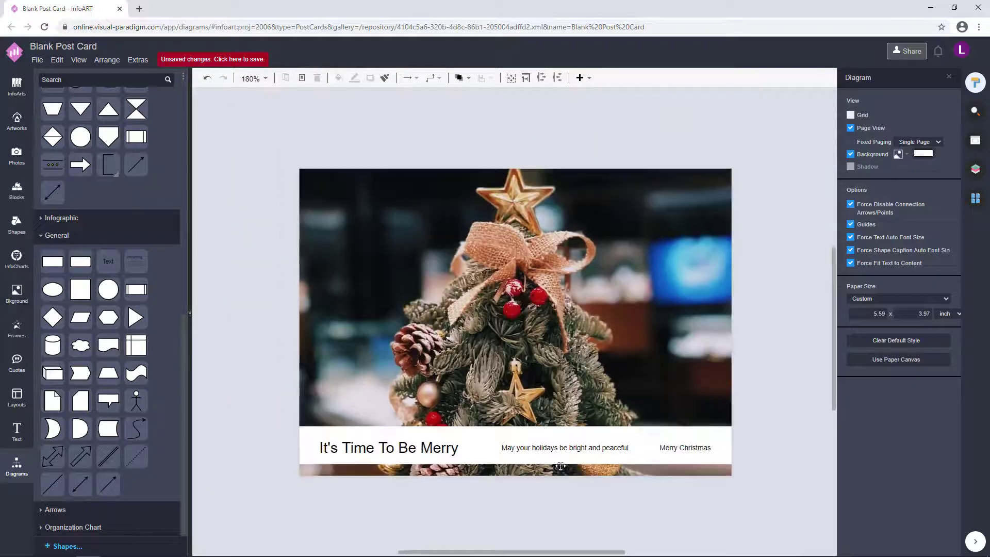
left_click(944, 118)
scroll(912, 210, "up", 5)
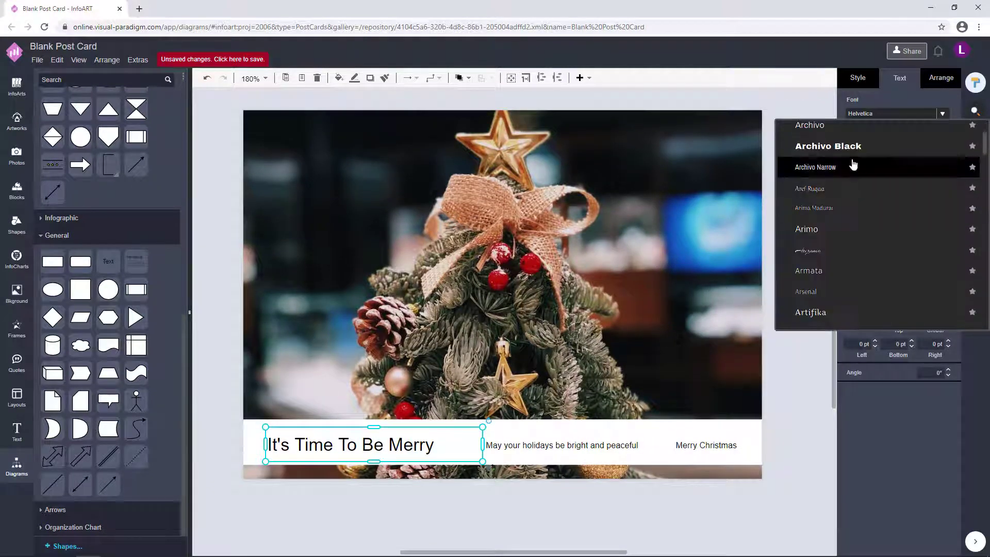
left_click(850, 161)
left_click(508, 494)
left_click(456, 440)
left_click_drag(482, 460, 431, 441)
Set the holiday greeting and "Merry Christmas" texts to the Arapey font at 10 pt
left_click(537, 443)
left_click(707, 445, "shift")
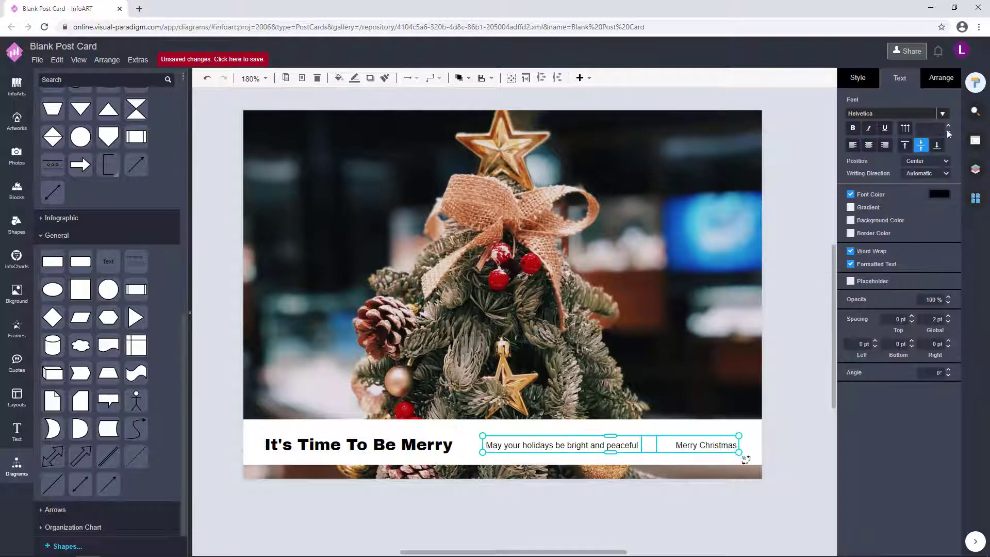
left_click(942, 113)
left_click(861, 264)
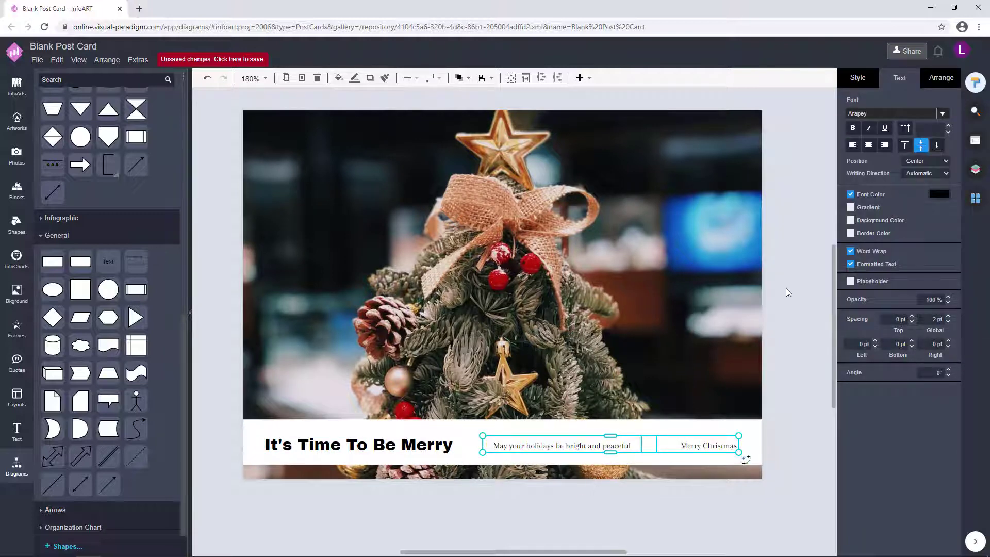
type("10")
key("Return")
left_click(796, 419)
left_click(588, 449)
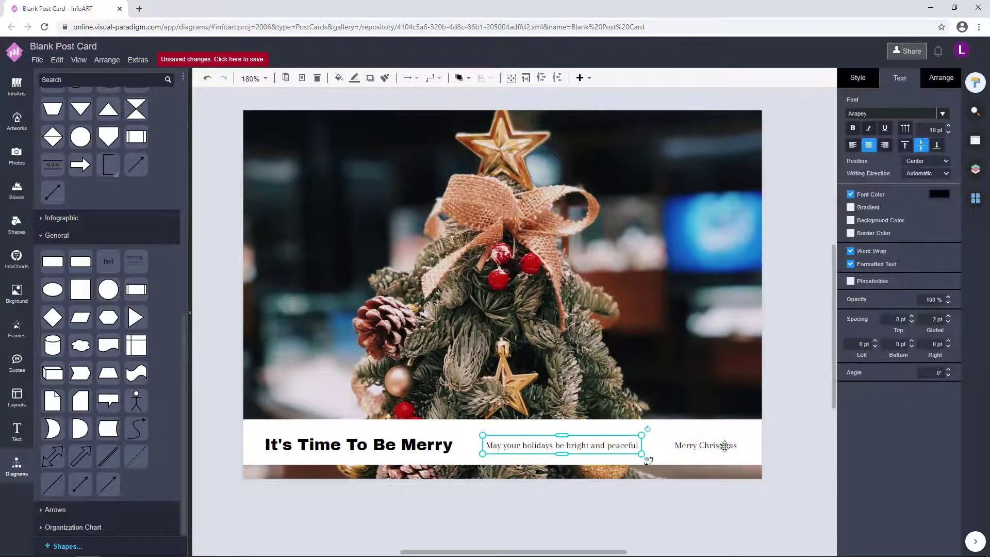
left_click(724, 445, "shift")
left_click(577, 497)
Try Baloo Tammudu 2 on the "It's Time To Be Merry" heading and replace it with a regular-weight serif font
left_click(438, 453)
left_click(942, 113)
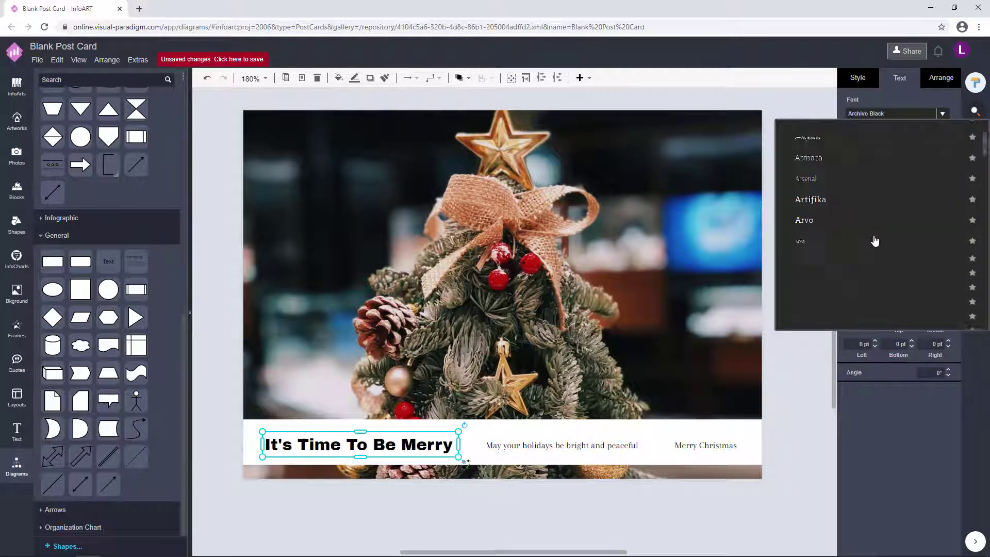
left_click(861, 299)
left_click(943, 113)
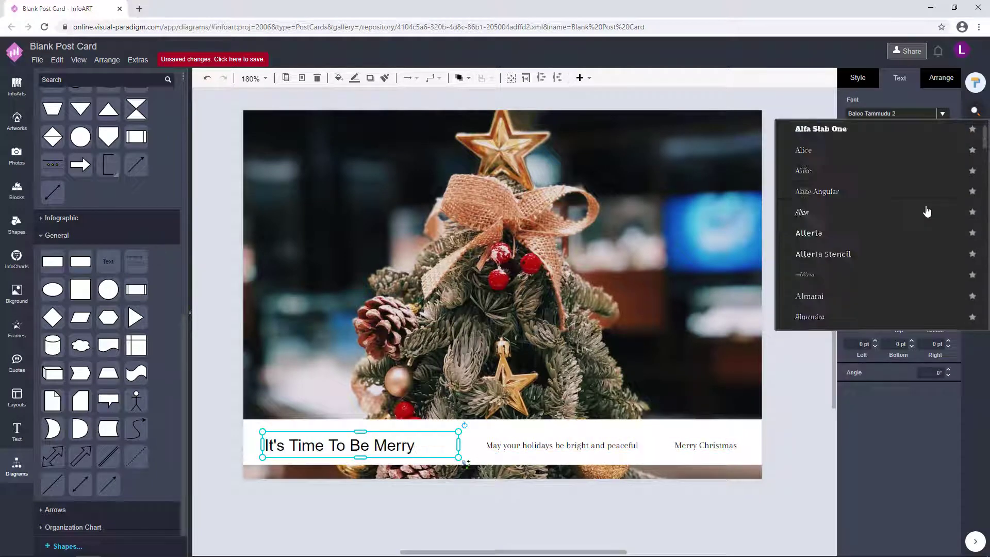
scroll(928, 223, "down", 5)
left_click(846, 287)
left_click(484, 433)
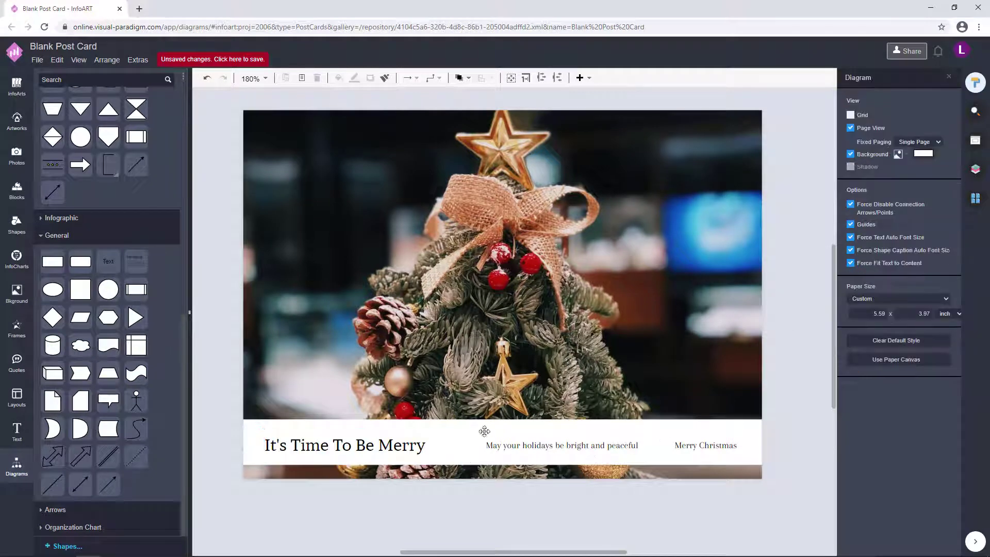
Align the "It's Time To Be Merry" heading, the holiday greeting and "Merry Christmas" texts to a common horizontal middle line
left_click_drag(405, 446, 405, 443)
left_click(562, 446, "shift")
left_click(727, 447, "shift")
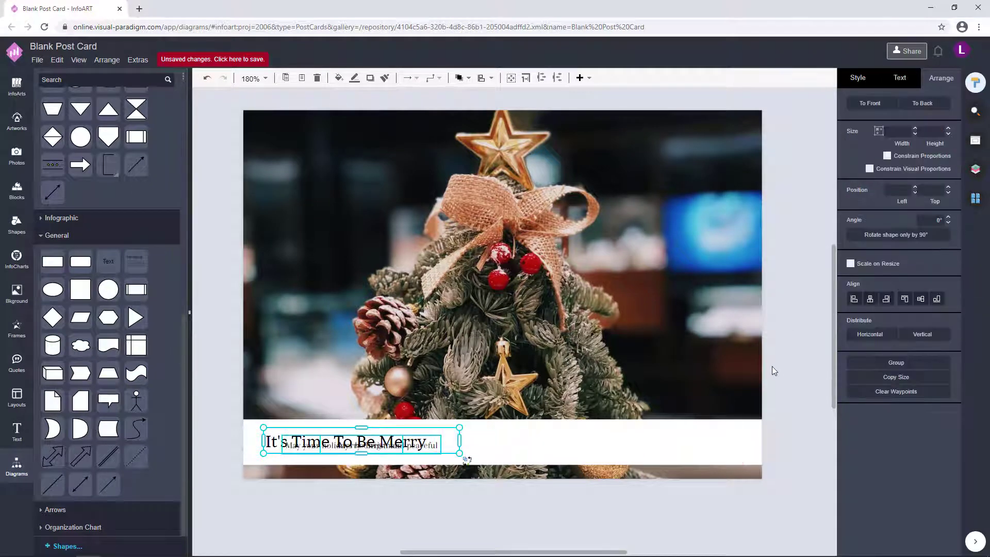
left_click(921, 299)
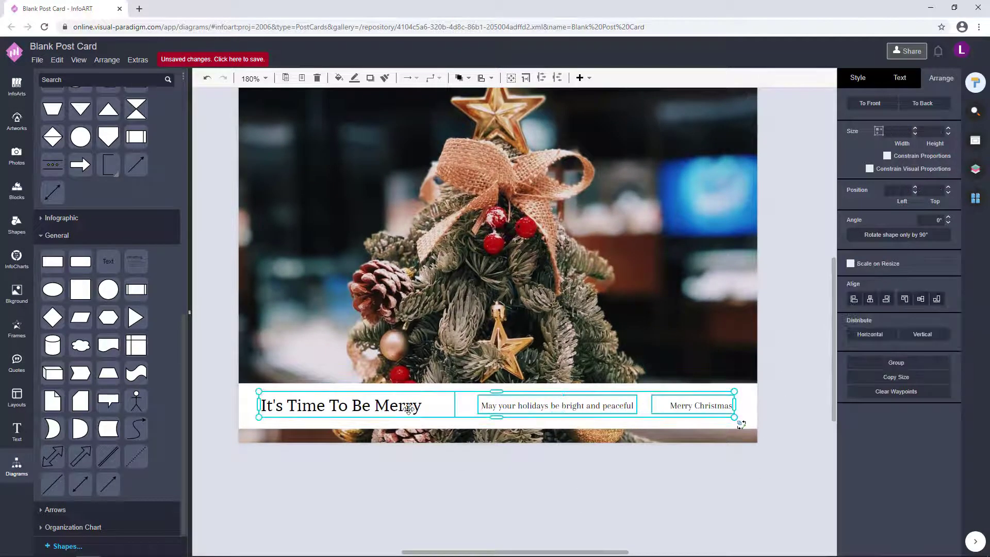
Nudge the holiday greeting and "Merry Christmas" texts down slightly on the band
left_click(515, 474)
left_click(570, 408)
left_click(696, 409, "shift")
key("Down")
key("Down")
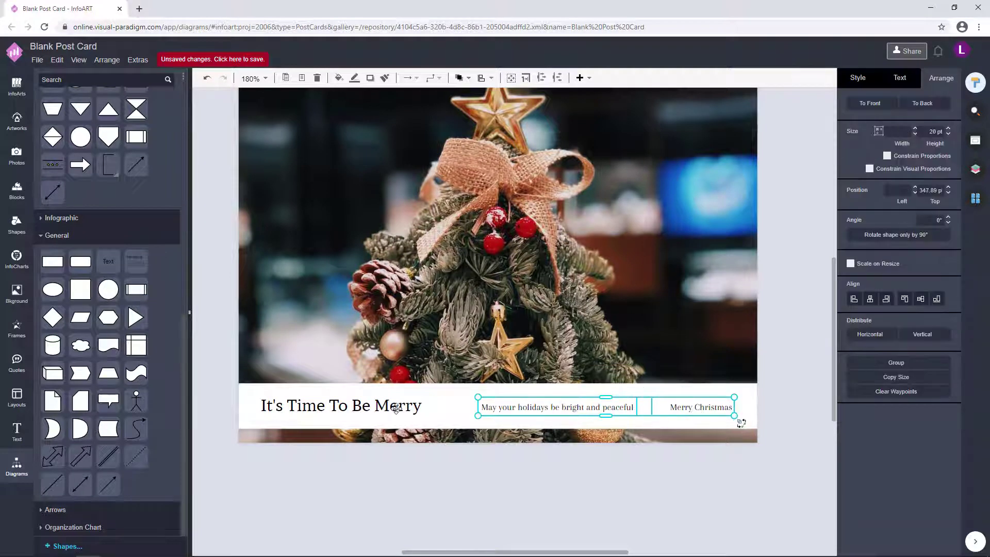
Select all three texts on the band again and align them vertically by their middles
left_click(395, 407)
left_click(560, 407, "shift")
left_click(682, 408, "shift")
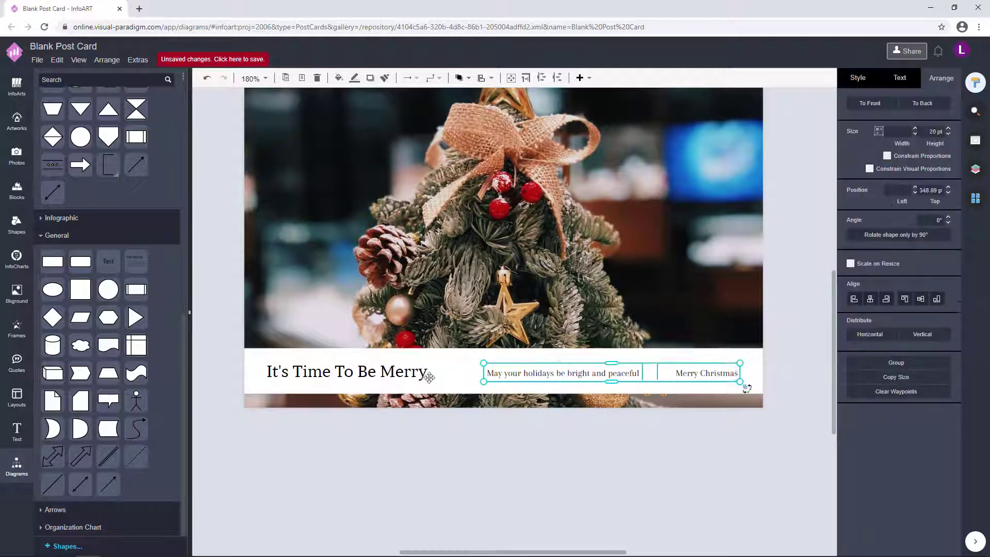
left_click(923, 299)
Set the holiday greeting and "Merry Christmas" texts to 11 pt and widen their text boxes to fit
left_click(686, 487)
left_click(394, 361)
left_click(521, 362, "shift")
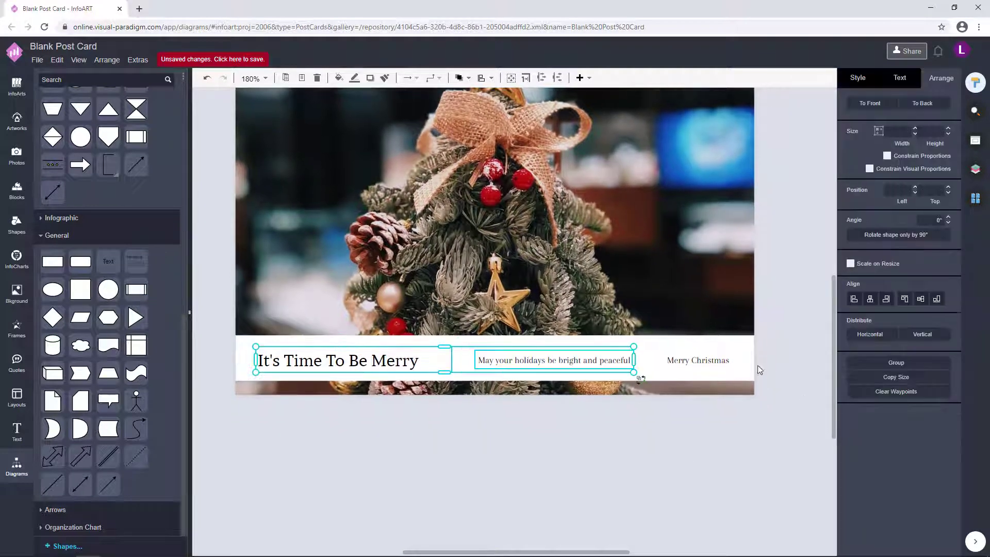
left_click(572, 362)
left_click(691, 361, "shift")
left_click(891, 220)
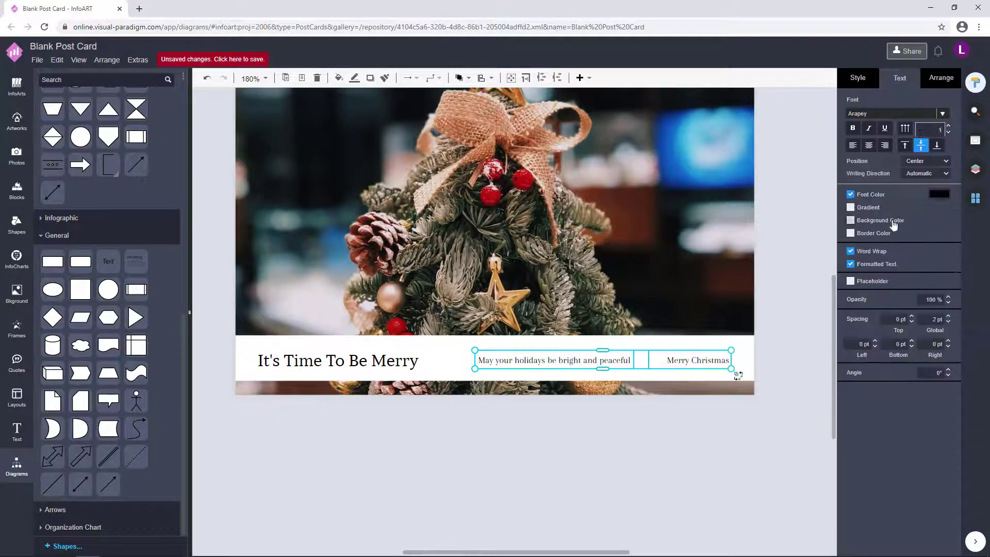
left_click(791, 391)
left_click(609, 357)
left_click(691, 359, "shift")
left_click_drag(736, 359, 785, 360)
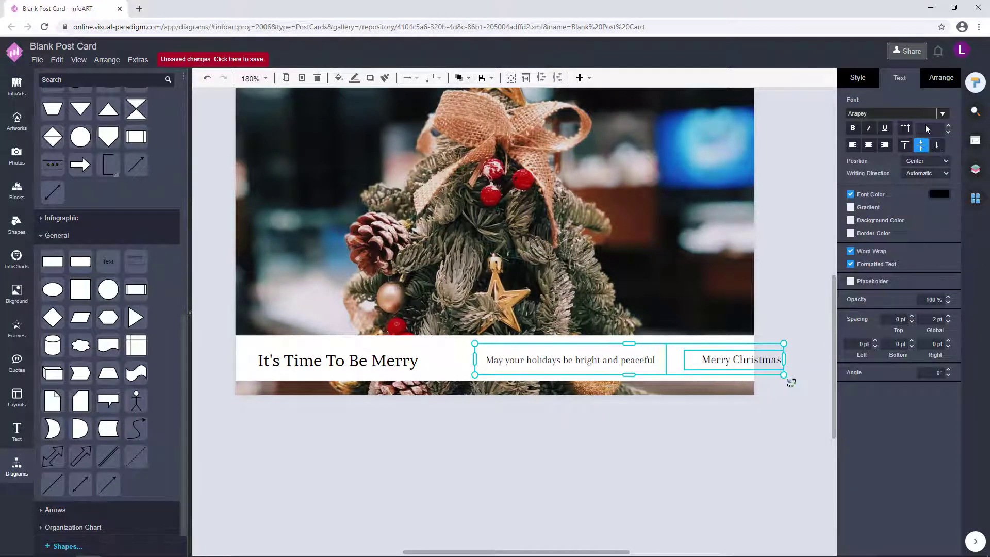
left_click(762, 354)
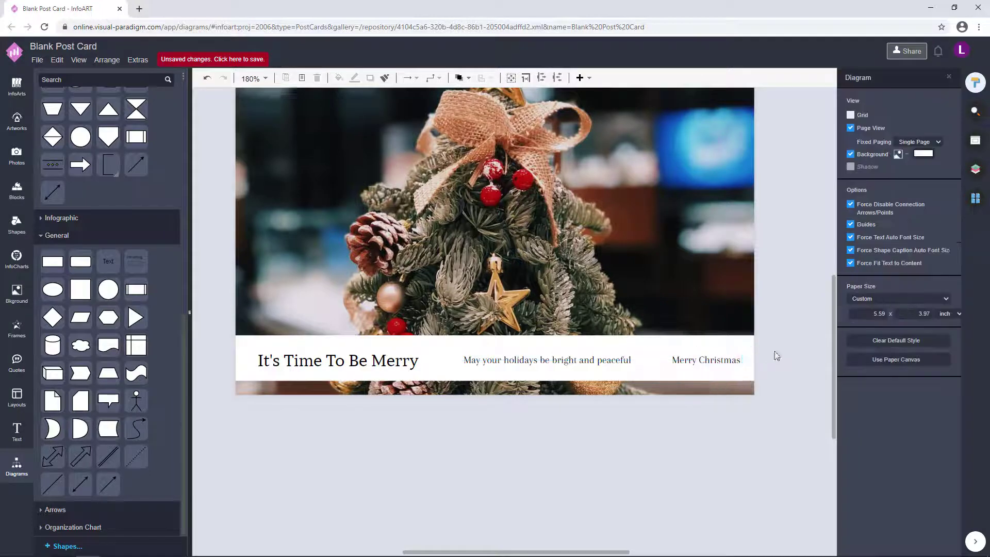
Shift the holiday greeting and "Merry Christmas" texts slightly to the left to balance the spacing on the band
scroll(631, 361, "down", 3, "ctrl")
left_click_drag(632, 361, 626, 361)
left_click(789, 361)
left_click_drag(724, 360, 712, 360)
left_click(799, 360)
left_click(700, 362)
left_click(628, 361, "shift")
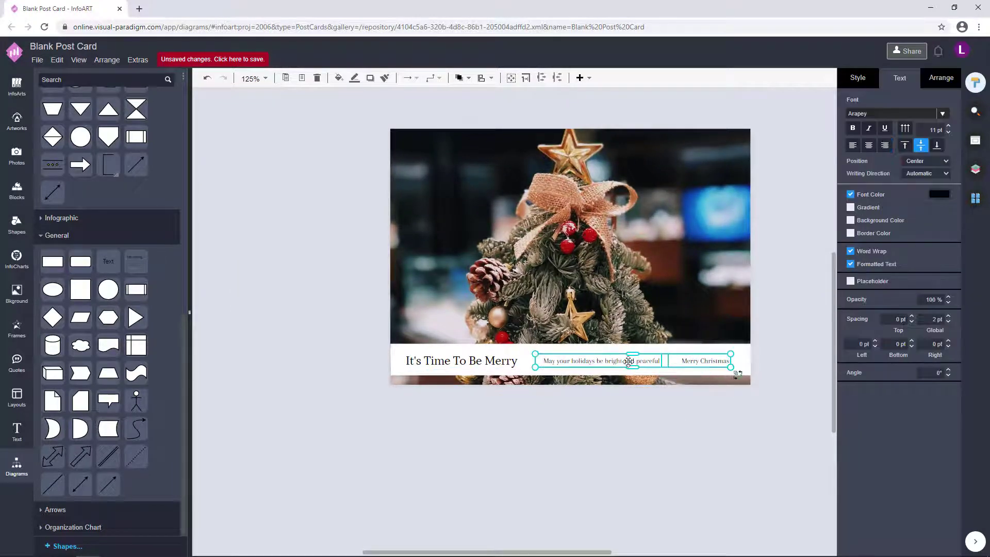
left_click(479, 361)
left_click(608, 418)
scroll(609, 419, "up", 1)
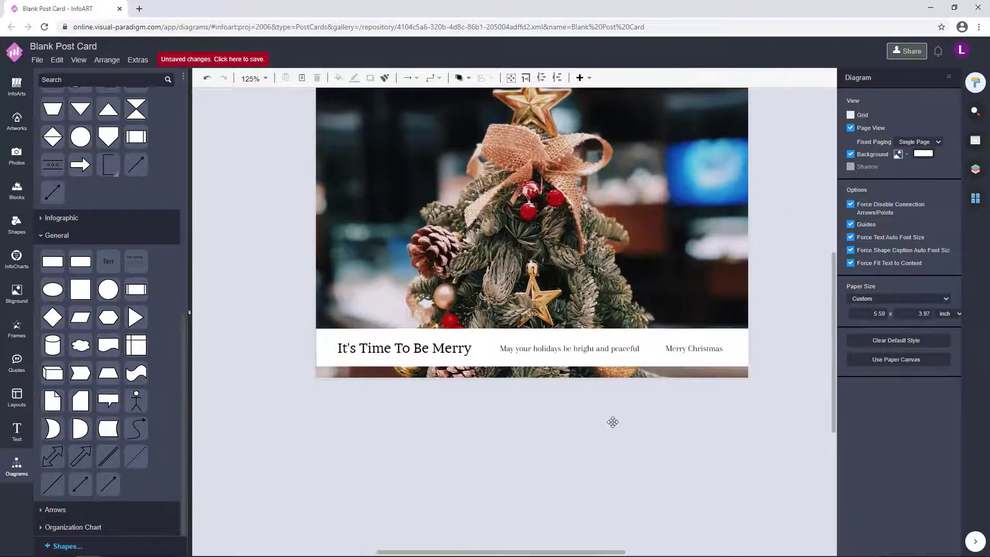
Set the "It's Time To Be Merry" heading's font color to a very dark green
left_click(437, 349)
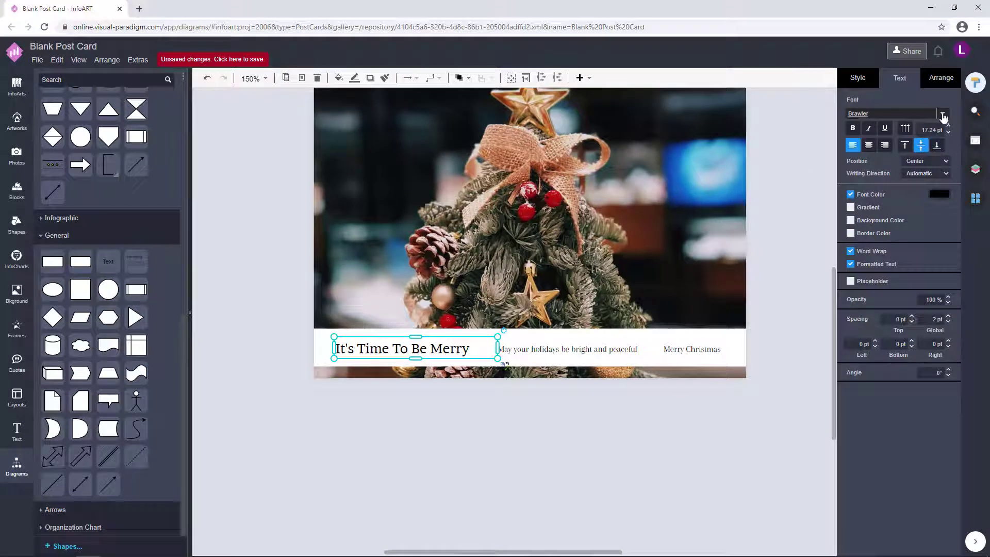
left_click(937, 195)
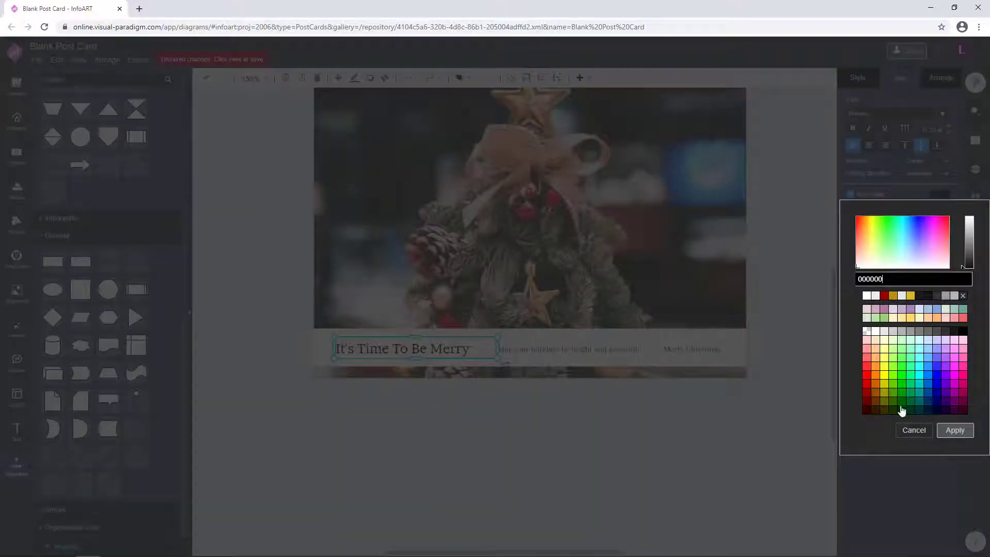
left_click(968, 260)
left_click(878, 227)
left_click(955, 430)
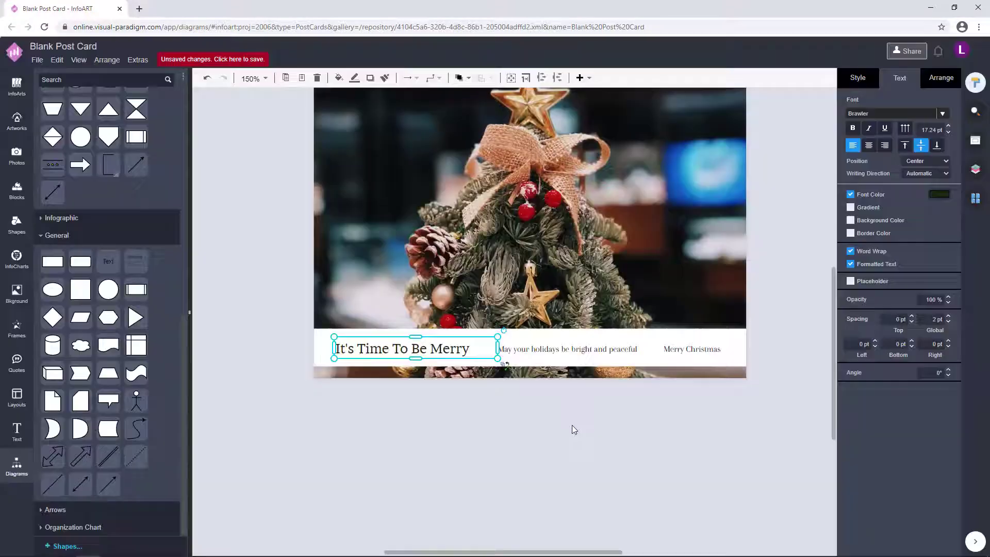
Apply a matching dark font color to the holiday greeting and "Merry Christmas" texts
left_click(573, 428)
left_click(586, 370)
left_click(653, 371, "shift")
left_click(938, 195)
left_click(885, 297)
left_click(955, 430)
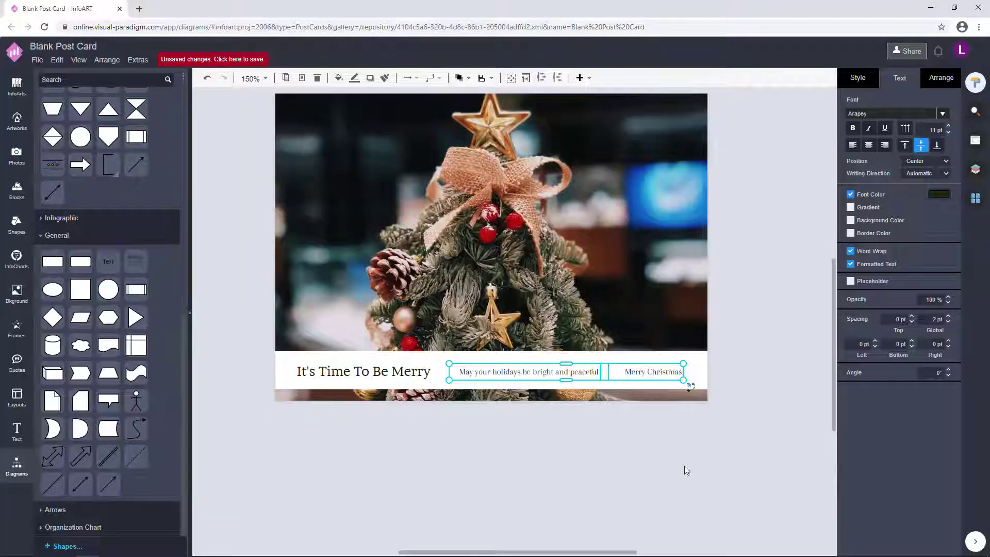
Try a dark red font color on the "It's Time To Be Merry" heading and undo it
left_click(383, 364)
left_click(941, 198)
left_click(963, 236)
left_click(946, 434)
left_click(567, 432)
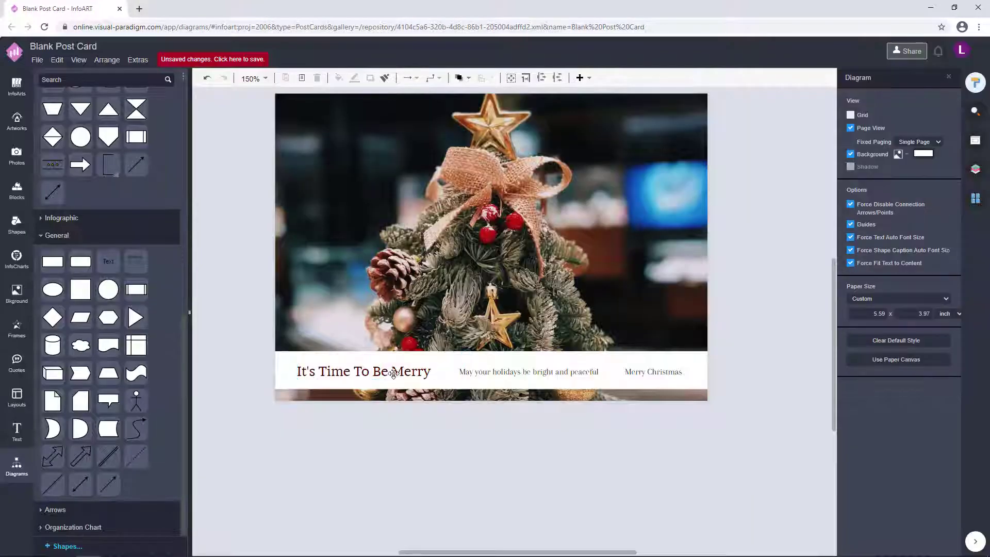
key("ctrl+z")
Set the "It's Time To Be Merry" heading's font color to dark green 26330B
left_click(416, 371)
left_click(941, 194)
left_click(968, 257)
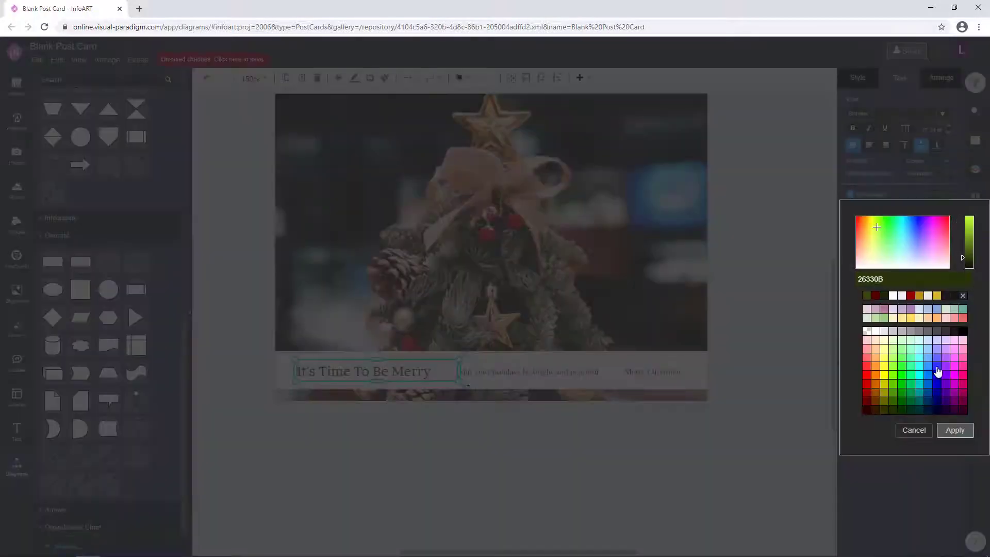
left_click(954, 430)
left_click(557, 439)
scroll(479, 454, "down", 1)
left_click_drag(596, 444, 603, 453)
scroll(552, 341, "up", 1)
scroll(602, 472, "down", 1)
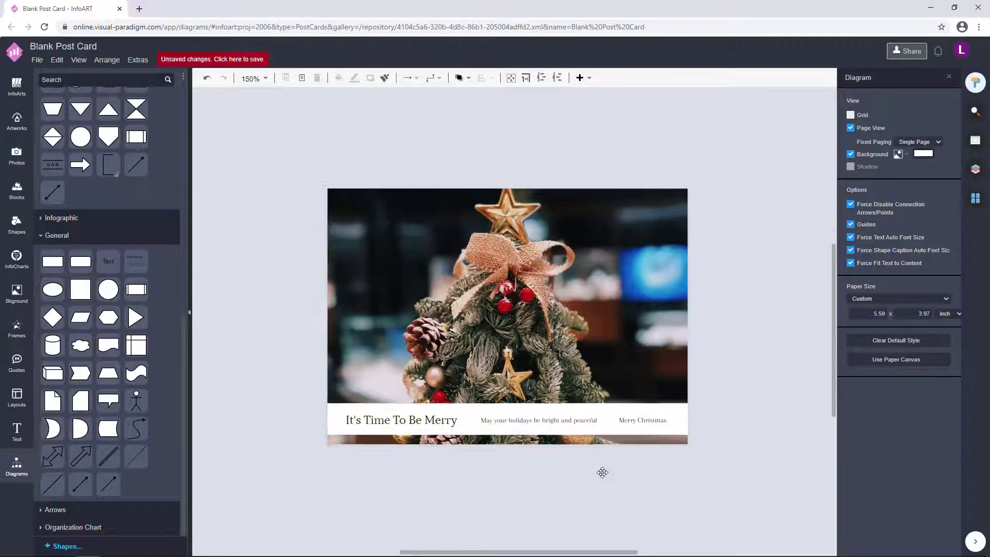
Place a copy of the holiday greeting text near the photo's upper-right corner
left_click(562, 408)
left_click_drag(562, 408, 562, 140)
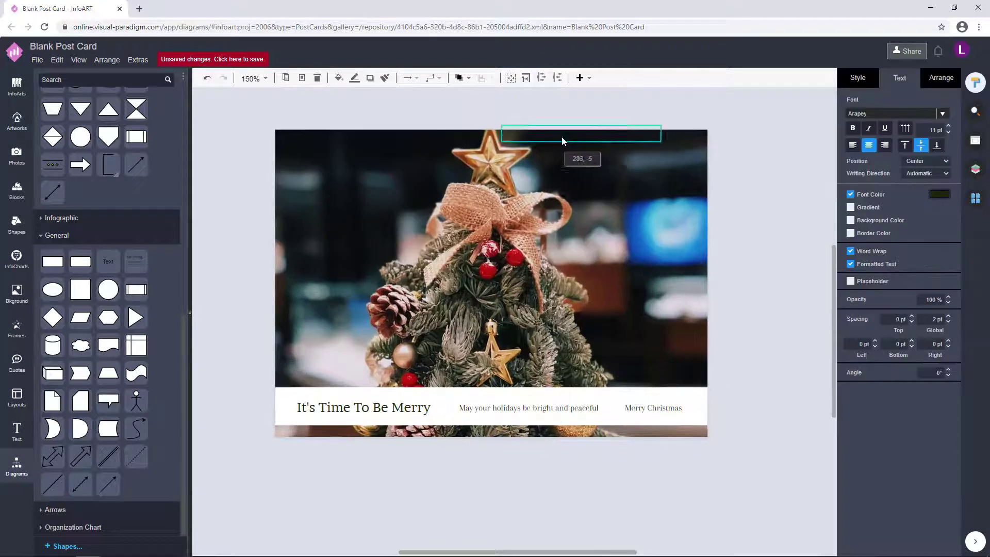
left_click_drag(340, 150, 566, 208)
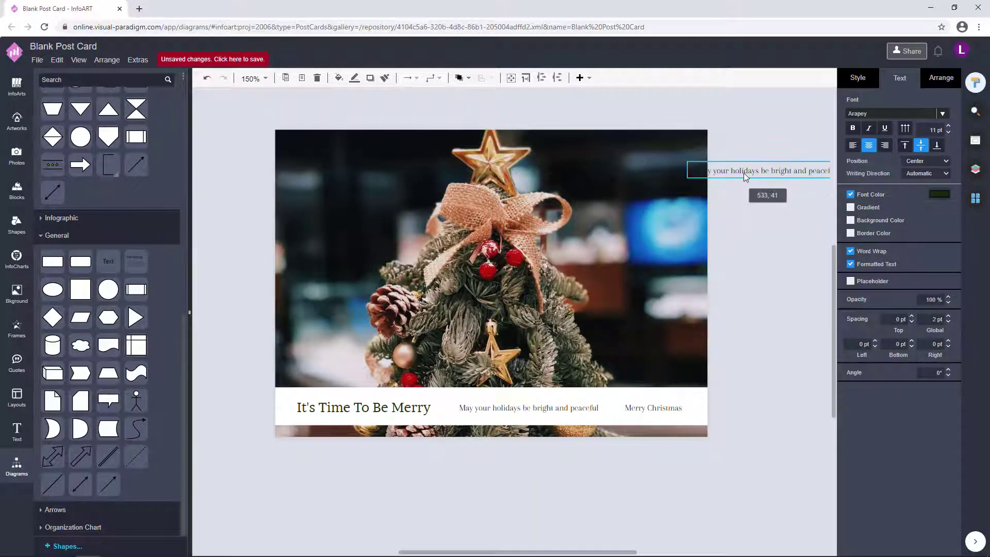
left_click_drag(743, 173, 738, 159)
Replace the copied greeting's text with "2020 25 December" and set its font color to white
double_click(738, 159)
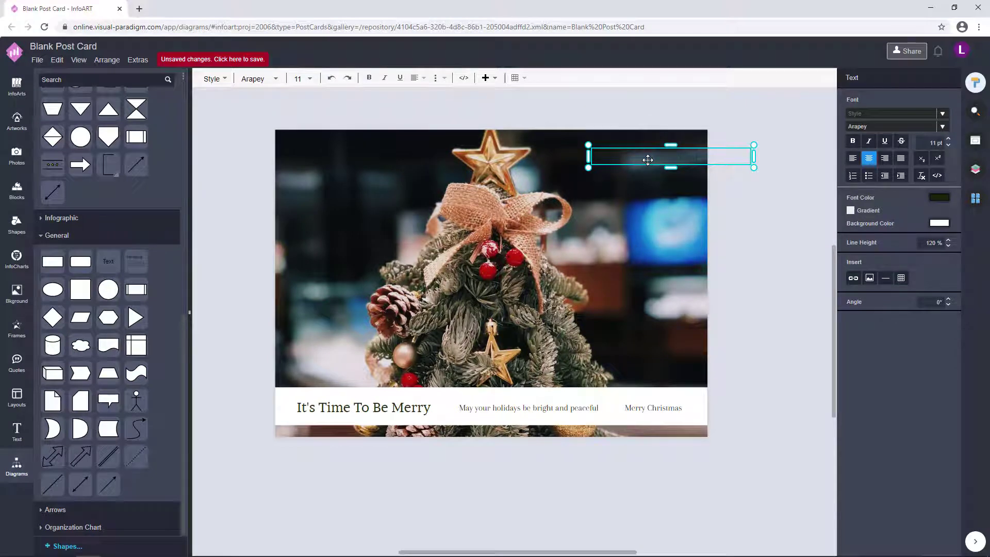
left_click(942, 205)
left_click(955, 430)
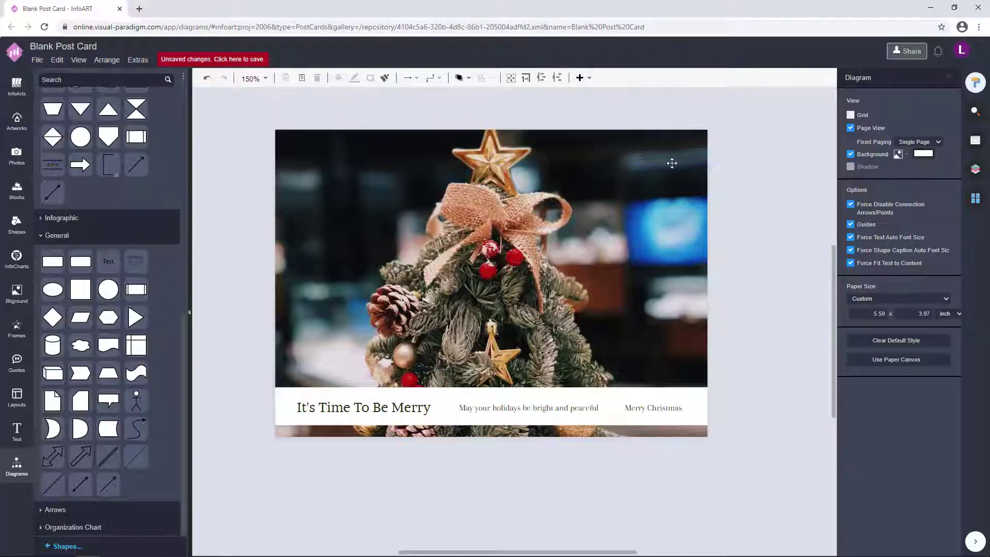
left_click(648, 154)
left_click(938, 195)
left_click(867, 295)
left_click(955, 430)
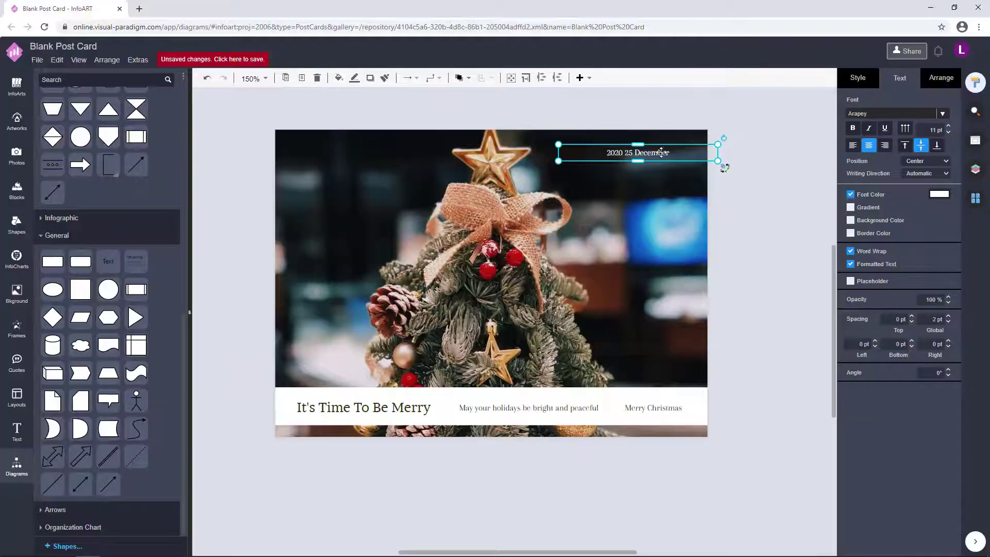
Set the date text to 11 pt with right alignment and move it into the photo's upper-right corner
scroll(723, 166, "up", 4)
double_click(606, 135)
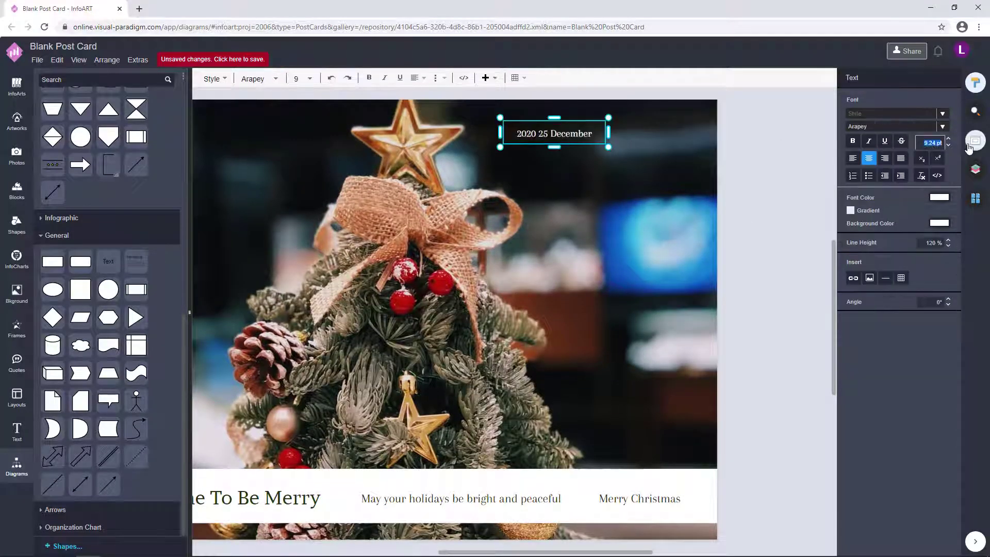
left_click(769, 159)
left_click_drag(572, 139, 699, 141)
left_click(768, 170)
scroll(769, 170, "down", 2)
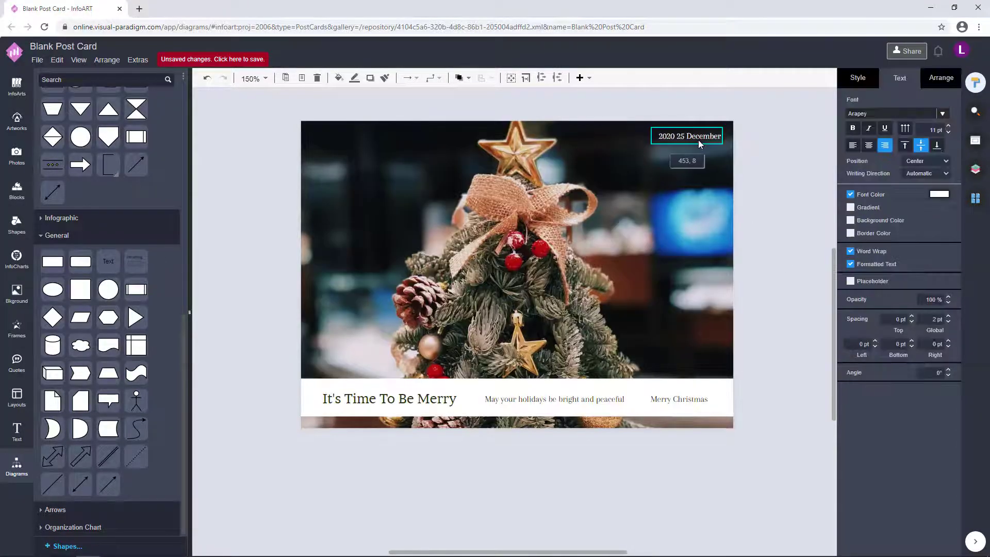
left_click_drag(781, 217, 773, 219)
Add a copy of the white band at the photo's upper-left edge and shrink it to a short strip
left_click(453, 384)
key("ctrl+c")
key("ctrl+v")
left_click_drag(540, 408, 383, 159)
left_click_drag(674, 149, 406, 146)
left_click_drag(324, 169, 310, 154)
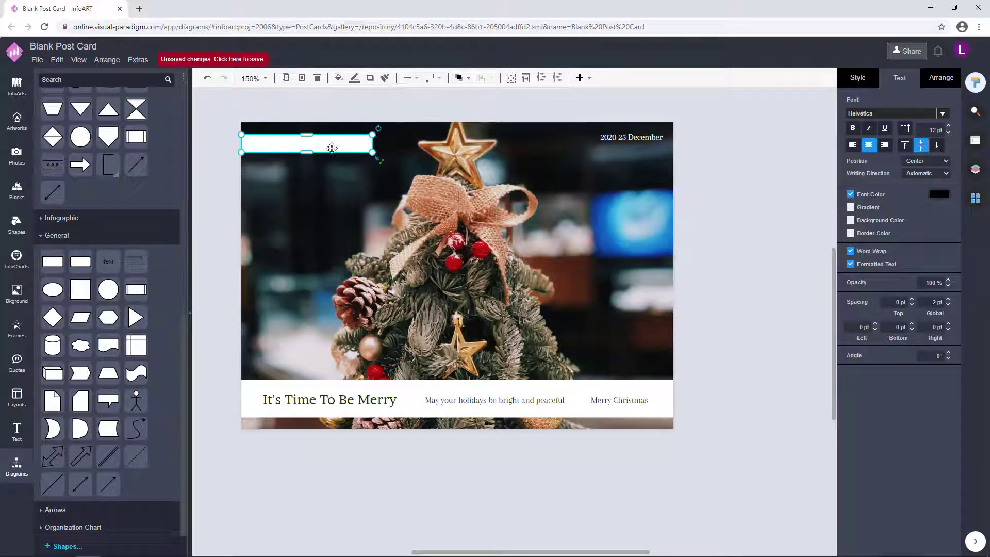
Make the small white band in the photo's upper-left area taller and slightly narrower
left_click(495, 194)
left_click(665, 141)
left_click(455, 106)
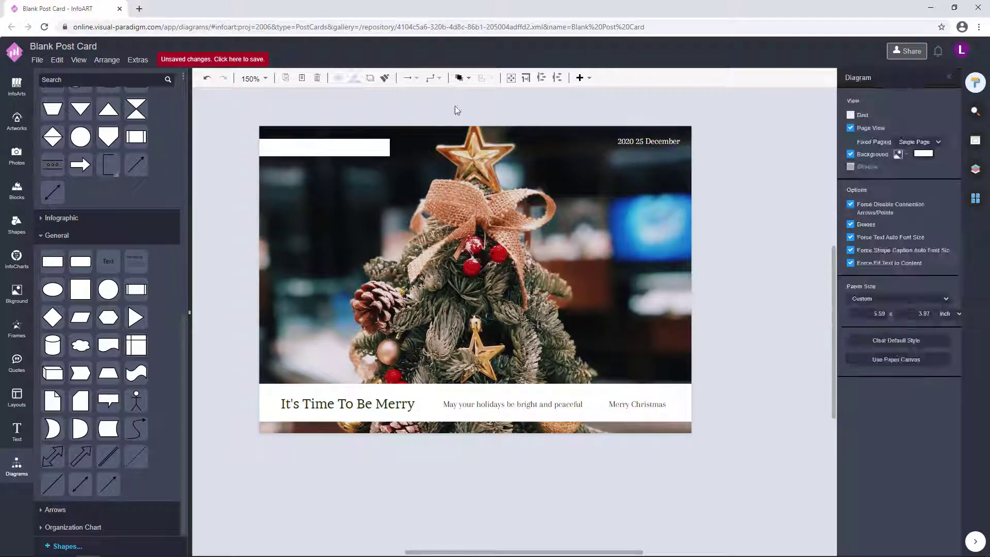
left_click(348, 151)
left_click(444, 109)
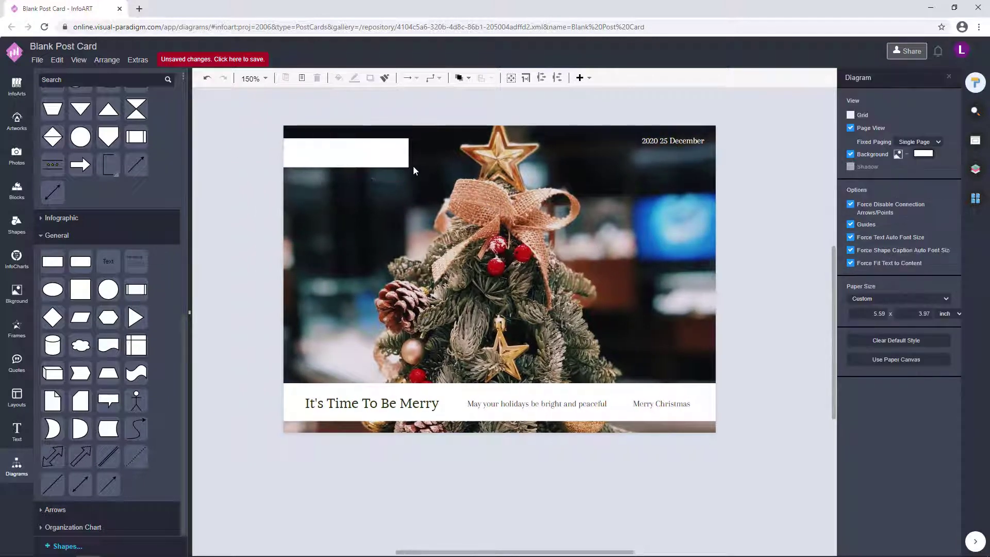
left_click(396, 157)
left_click(394, 202)
Place a copy of the heading on the small white band, replace its wording with "To" and narrow its text box
left_click(373, 399)
left_click_drag(372, 399, 361, 155)
double_click(362, 155)
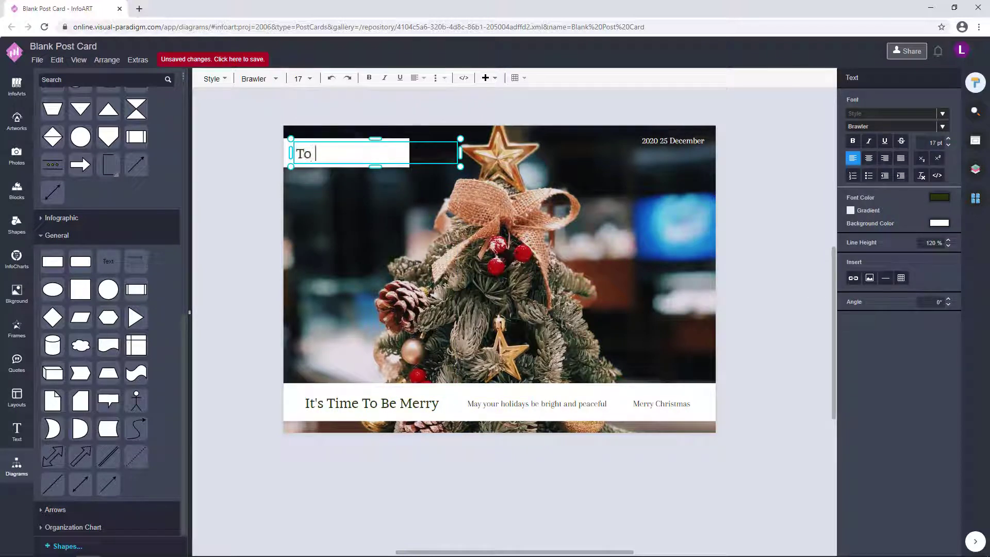
left_click(460, 153)
left_click_drag(407, 154, 409, 154)
Change the small band's text to "Dear" plus the recipient's first name and a comma, and widen its box to one line
double_click(314, 157)
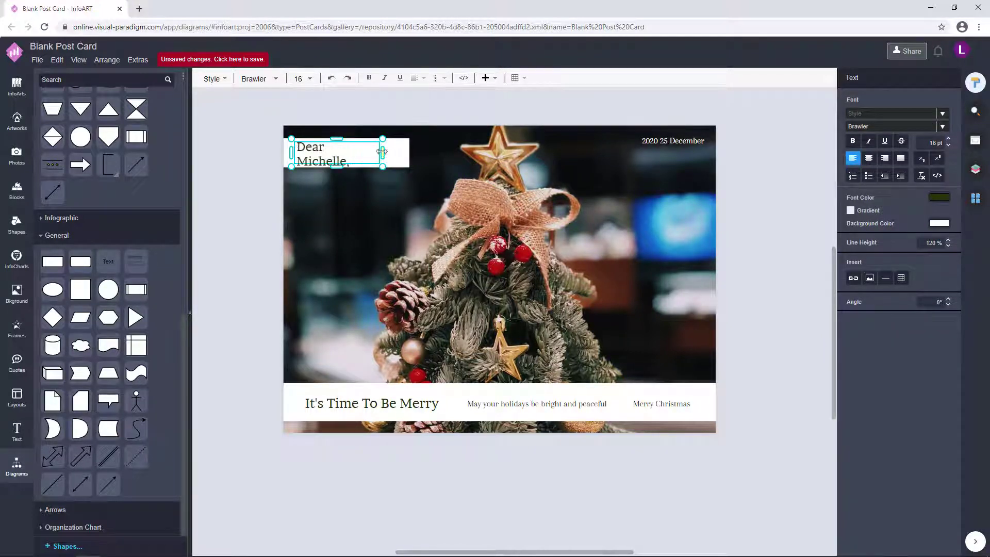
left_click_drag(381, 151, 409, 154)
left_click(374, 174)
Set the salutation's font size to 17 pt and shift it right to line up with the heading's left edge
double_click(355, 154)
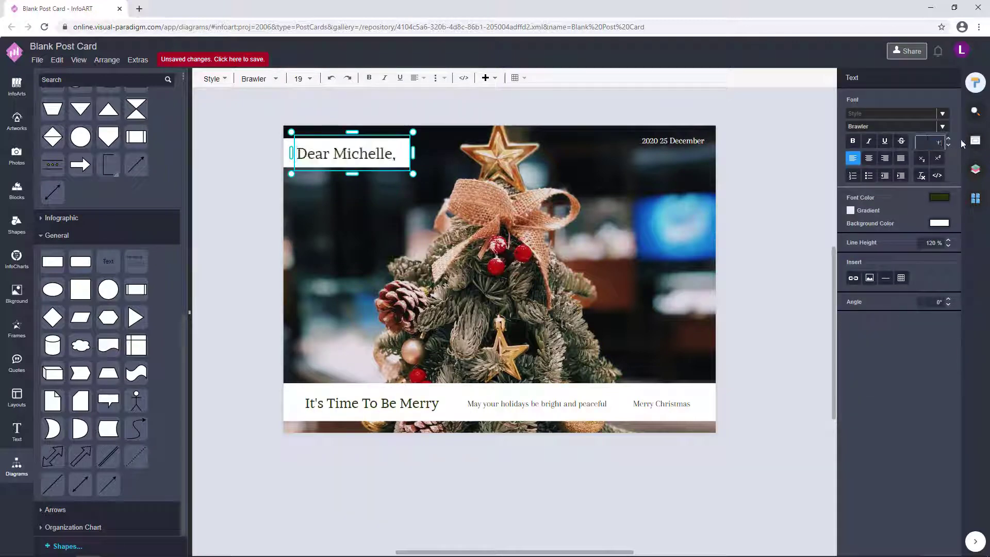
key("Return")
left_click(431, 172)
left_click(355, 156)
left_click_drag(347, 156, 356, 156)
left_click(430, 172)
left_click(349, 162)
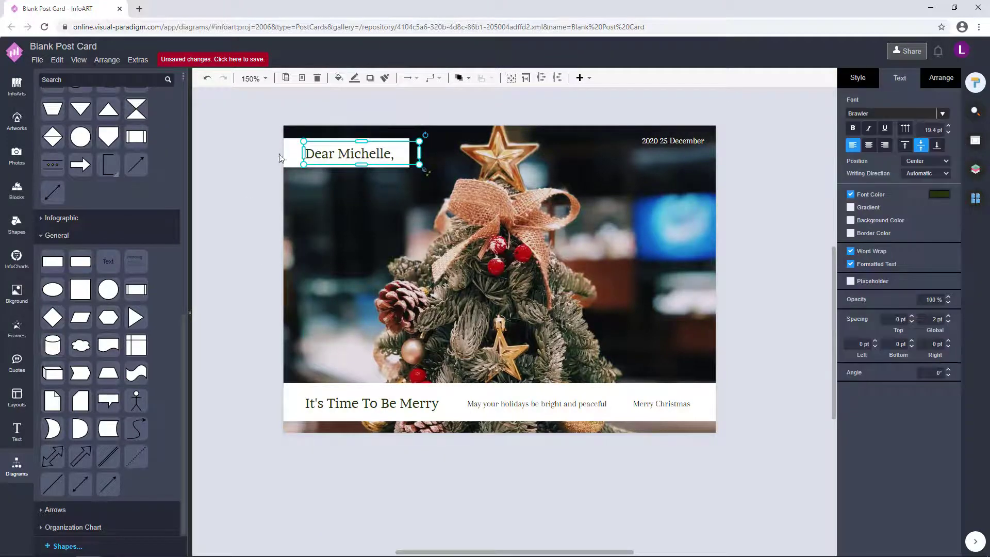
left_click(262, 181)
Remove the trailing comma from the salutation and add it back
scroll(425, 268, "down", 1)
double_click(405, 169)
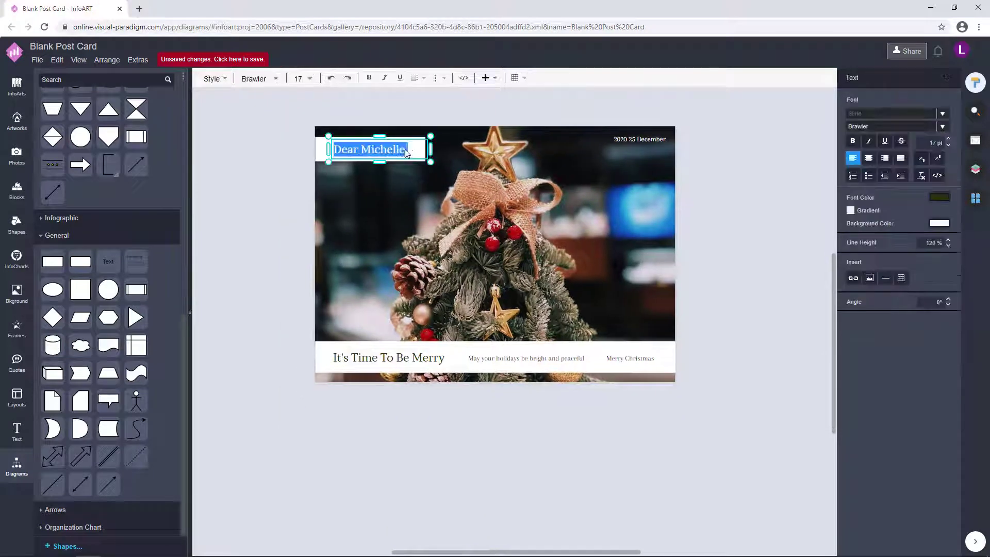
key("BackSpace")
left_click(402, 168)
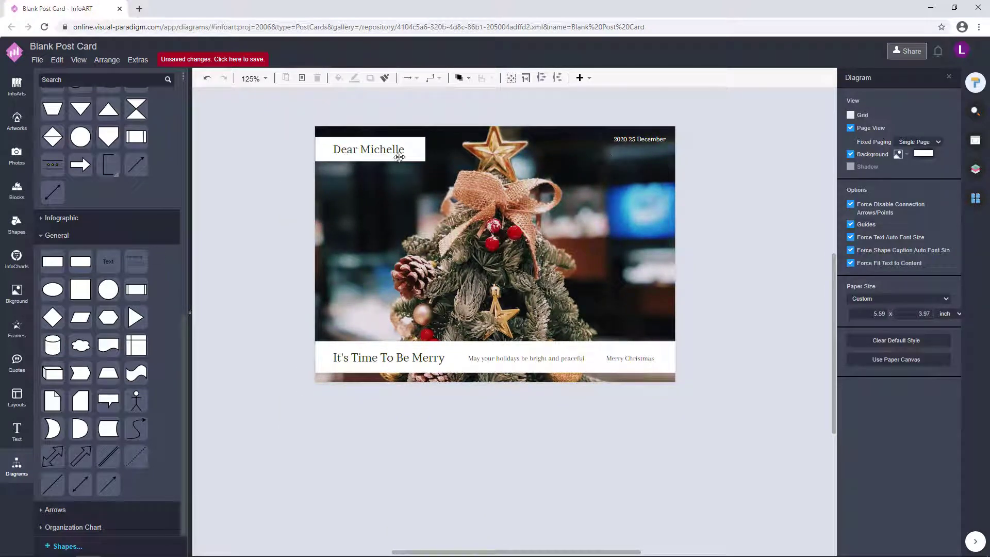
double_click(400, 156)
type(",")
left_click(264, 214)
Move the small white band with its salutation down a little and line up the date text at the same height
left_click_drag(382, 152, 382, 166)
left_click(356, 201)
left_click_drag(642, 141, 653, 164)
left_click(726, 209)
left_click(644, 164)
left_click(705, 317)
left_click(744, 237)
left_click_drag(745, 236, 730, 239)
left_click_drag(634, 167, 632, 165)
left_click(703, 174)
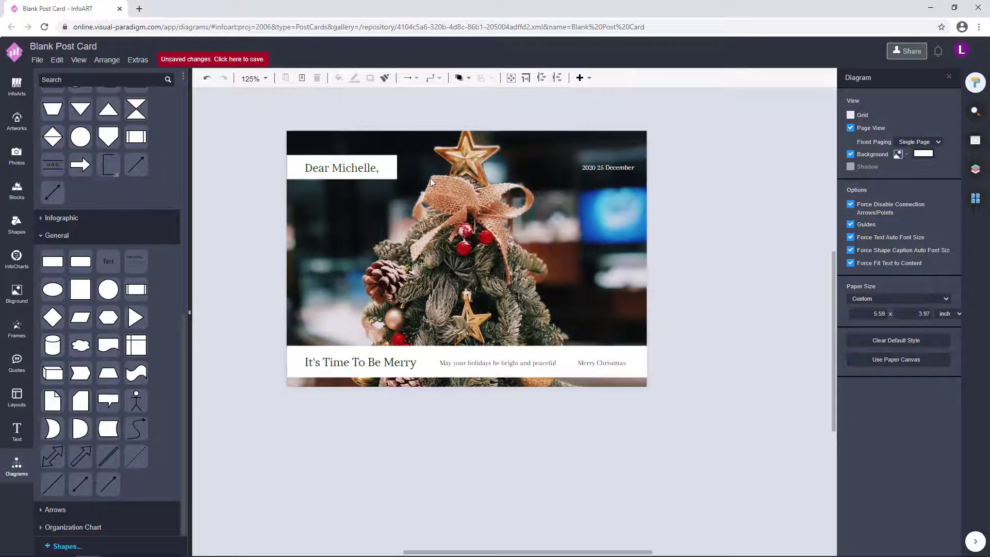
Move the lower white band with its heading and greetings up, leaving a strip of the photo visible beneath it
left_click_drag(745, 410, 253, 332)
left_click_drag(454, 367, 453, 341)
left_click_drag(722, 366, 231, 280)
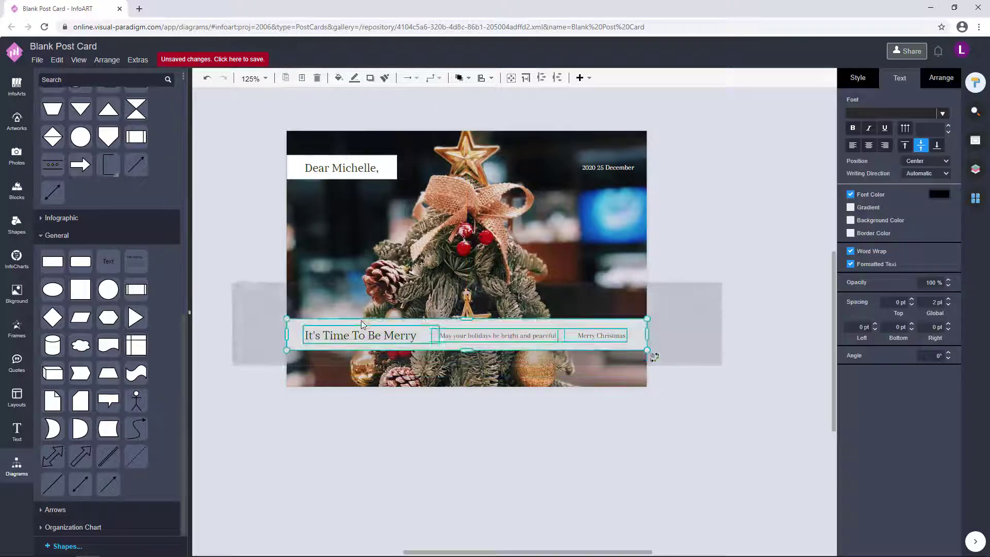
left_click_drag(423, 337, 423, 349)
left_click(717, 269)
left_click_drag(245, 136, 408, 197)
left_click(371, 116)
Fine-tune the vertical position of the lower white band and its texts by nudging them slightly
left_click_drag(228, 296, 672, 373)
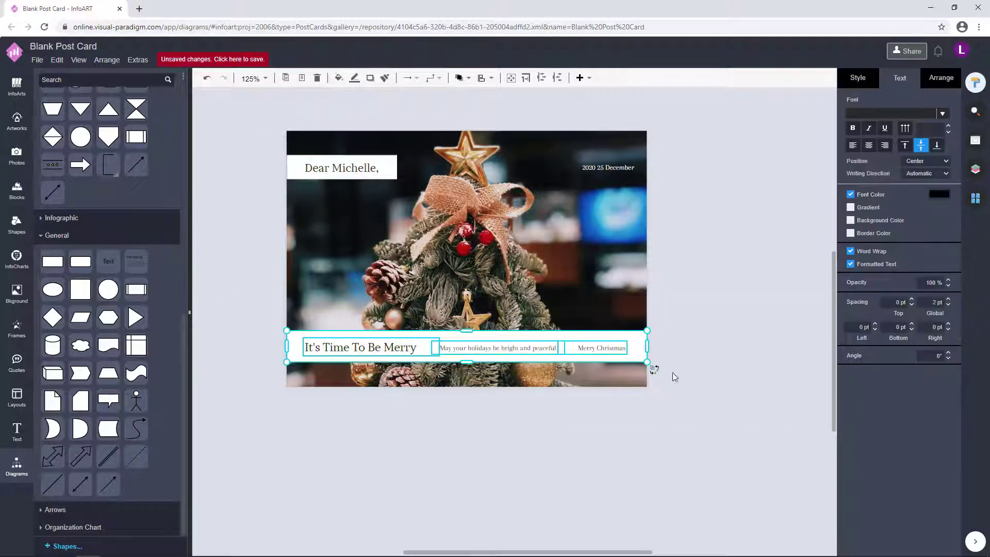
key("Up")
key("Up")
left_click(739, 326)
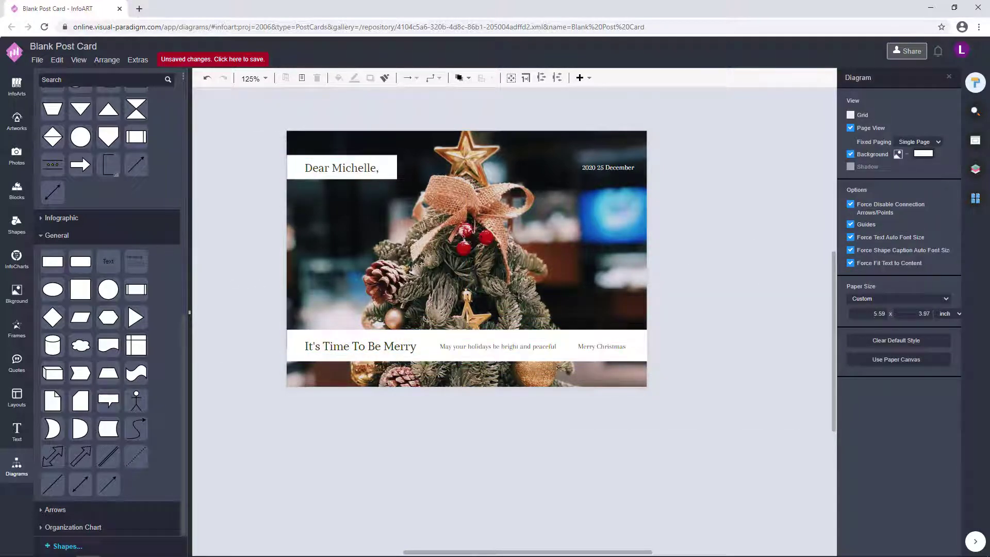
left_click_drag(754, 385, 193, 249)
key("Down")
key("Down")
key("Down")
left_click(306, 291)
Nudge the small white band with its salutation up slightly
left_click_drag(263, 113, 457, 198)
key("Up")
key("Up")
key("Up")
key("Up")
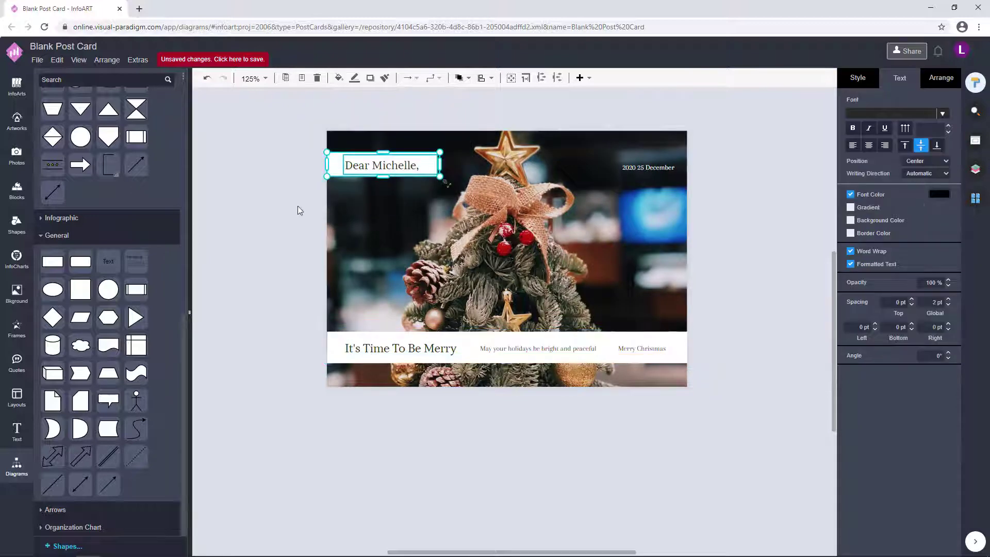
left_click(297, 205)
left_click_drag(601, 245, 577, 247)
left_click(644, 170)
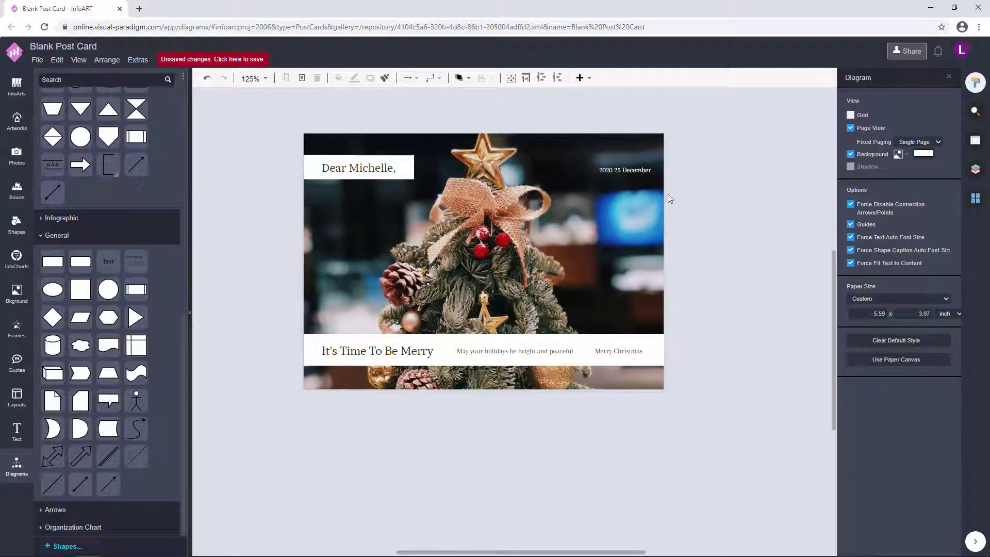
left_click(640, 170)
left_click(697, 262)
Add a thin vertical rectangle between the heading and the greeting, with no outline and a dark green fill
left_click_drag(70, 266, 549, 292)
left_click(858, 78)
left_click(851, 182)
left_click(938, 150)
left_click(875, 252)
left_click(954, 385)
left_click(298, 434)
Shorten the vertical divider at both ends so it fits inside the lower white band
scroll(298, 428, "up", 3)
scroll(567, 327, "up", 4)
left_click_drag(530, 234, 531, 250)
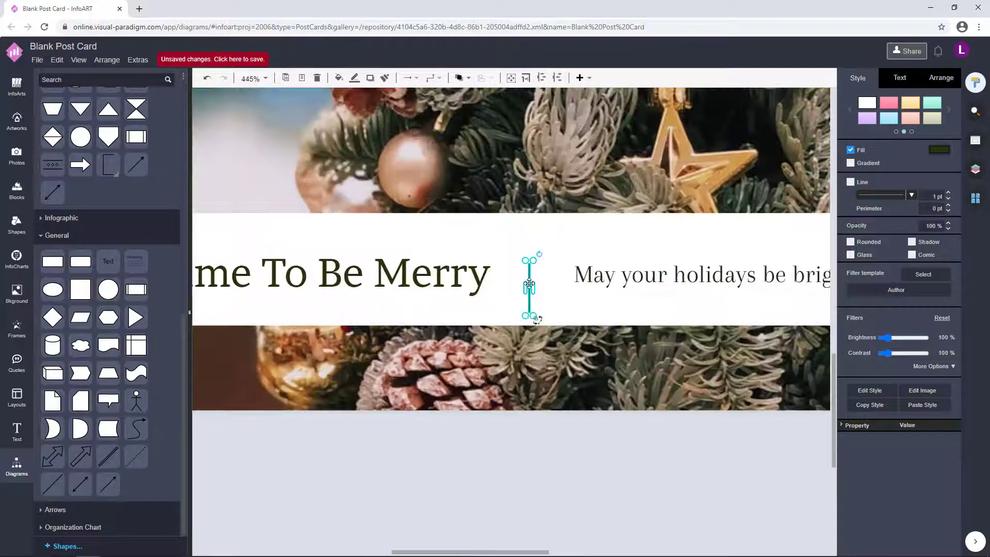
left_click_drag(530, 313, 532, 299)
left_click(287, 427)
scroll(287, 427, "down", 3)
left_click(428, 350)
left_click(436, 391)
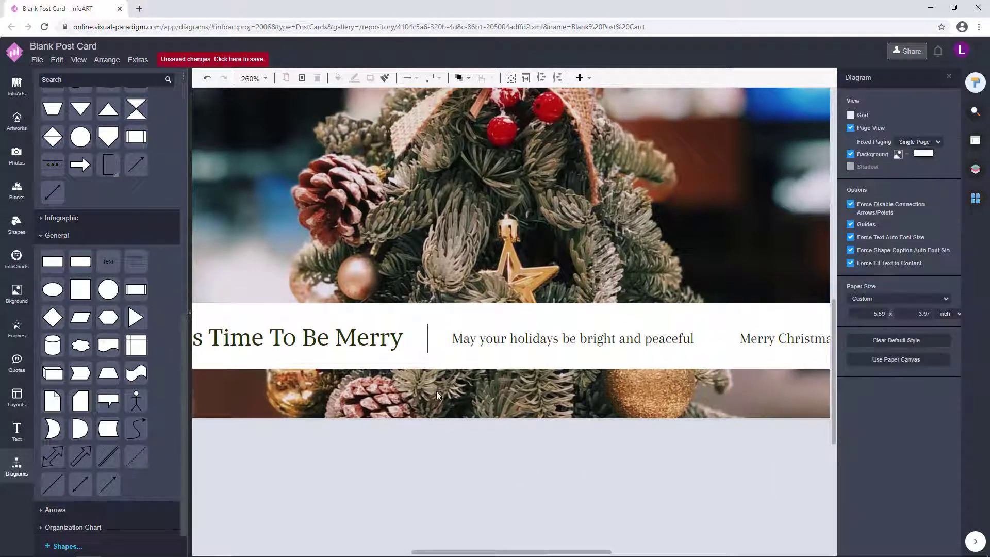
Place a copy of the vertical divider between "May your holidays be bright and peaceful" and "Merry Christmas"
left_click_drag(428, 338, 719, 337)
scroll(718, 397, "down", 5)
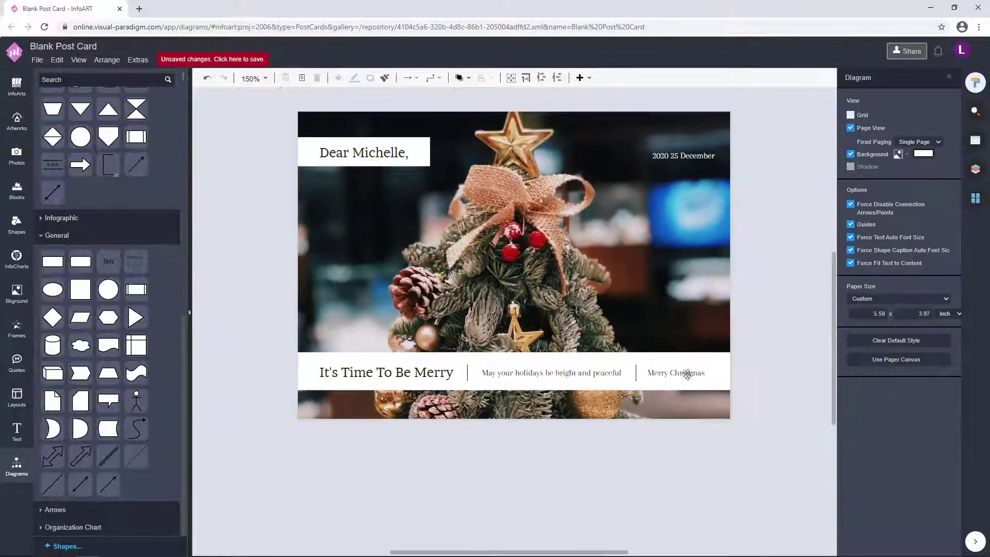
key("Escape")
scroll(763, 432, "down", 1)
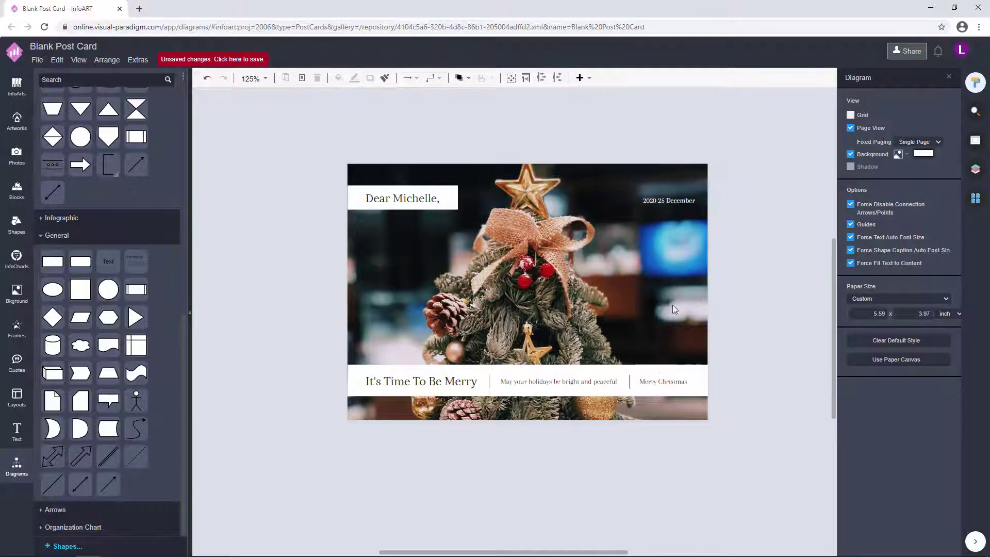
Place a copy of the divider just left of the date and set its fill to white (FFFFFF)
scroll(672, 304, "up", 3)
left_click(599, 443)
left_click_drag(599, 443, 601, 135)
double_click(668, 436)
left_click(756, 360)
left_click(683, 373)
left_click(940, 150)
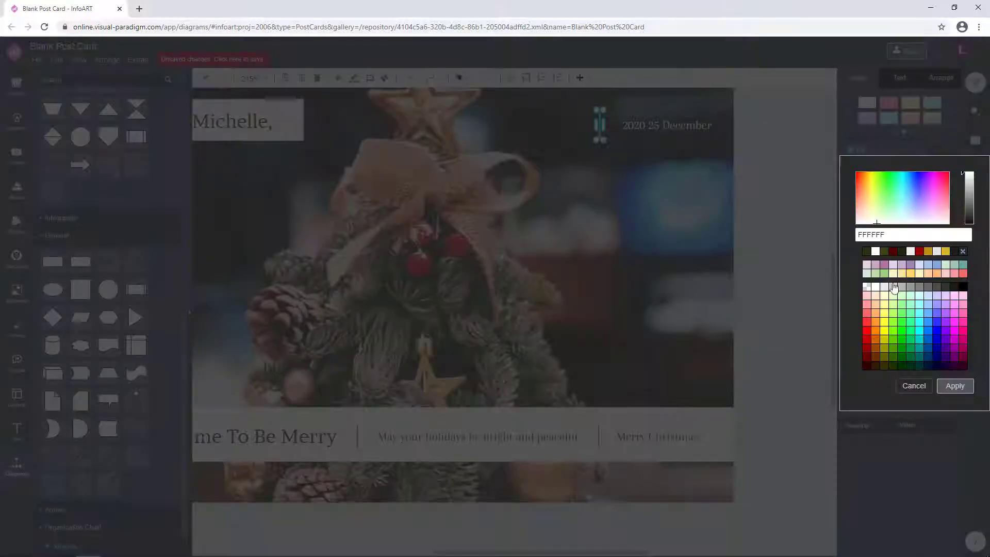
left_click(955, 386)
left_click(768, 206)
Shift the date text slightly left and place a copy of the white divider on its right side
left_click_drag(659, 126, 653, 126)
left_click(748, 175)
left_click_drag(747, 175, 688, 189)
left_click(540, 130)
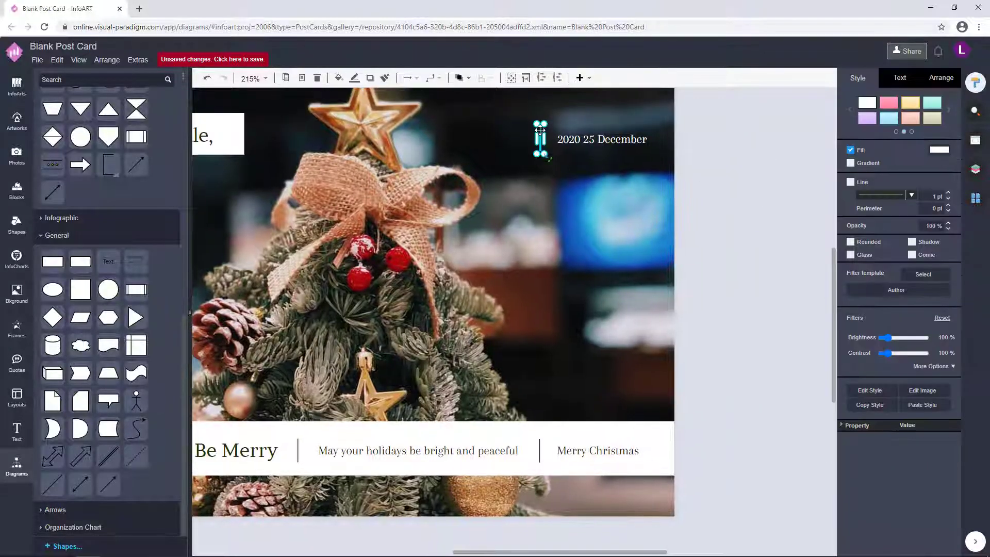
key("ctrl+c")
key("ctrl+v")
left_click_drag(553, 174, 662, 143)
left_click(729, 143)
Move the date with its two white dividers slightly to the left
left_click_drag(724, 190, 450, 90)
left_click_drag(632, 159, 623, 159)
left_click(715, 174)
scroll(742, 211, "down", 3)
left_click_drag(760, 244, 621, 163)
left_click(757, 206)
left_click_drag(768, 241, 622, 164)
left_click(745, 231)
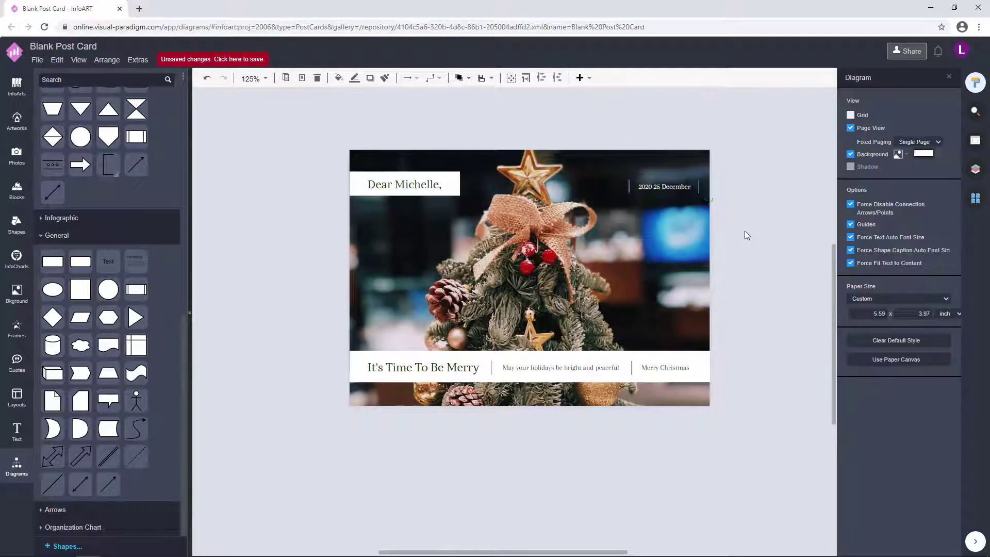
Move the date and its two dividers up, closer to the card's top edge
left_click_drag(744, 230, 562, 134)
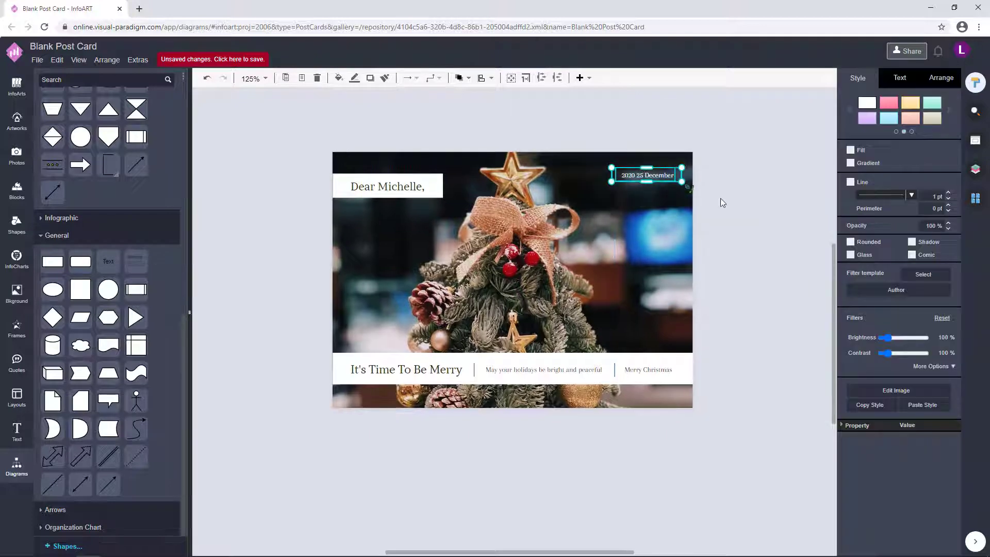
left_click(726, 219)
left_click_drag(734, 238, 596, 152)
left_click(757, 215)
left_click_drag(697, 231, 593, 154)
left_click_drag(645, 173, 647, 171)
left_click(741, 190)
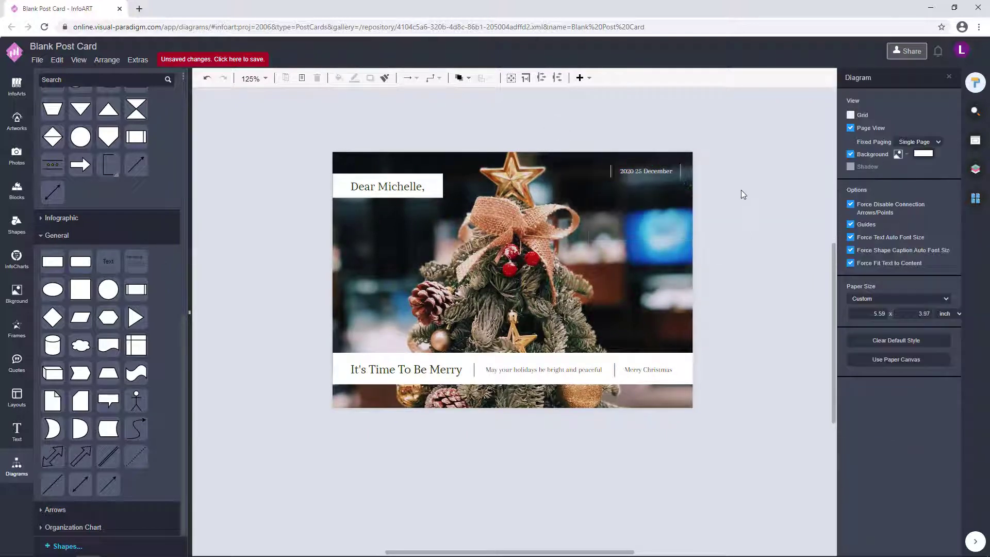
left_click_drag(743, 230, 585, 158)
left_click(737, 206)
Reduce the salutation text's font size
left_click_drag(265, 138, 462, 243)
left_click(562, 201)
key("Tab")
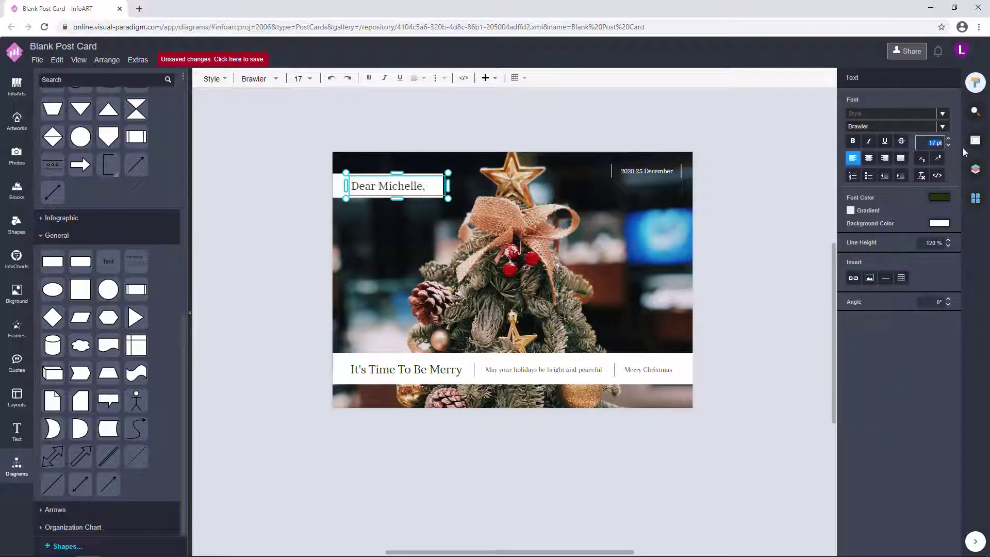
left_click(393, 150)
left_click(439, 178)
left_click(338, 186)
left_click_drag(443, 186, 392, 188)
key("ctrl+z")
Narrow the white band behind the salutation to suit the smaller text, and shift the text slightly left
left_click(331, 187)
left_click(339, 186)
left_click(328, 185)
left_click(341, 186)
left_click(428, 185)
left_click(298, 182)
left_click(360, 187)
left_click(315, 186)
left_click(407, 207)
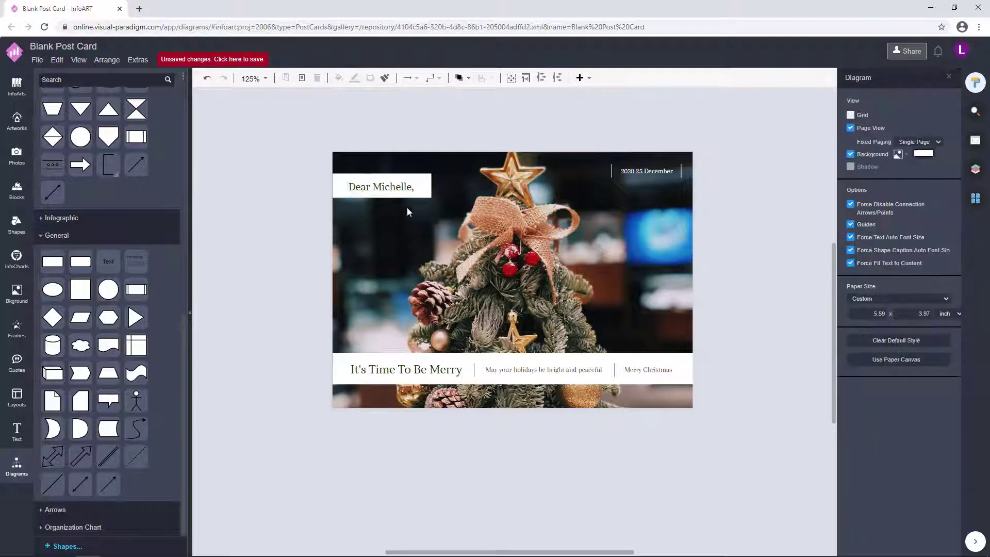
Enlarge the date together with its two white dividers by scaling them as a group
left_click(393, 188)
left_click(296, 290)
scroll(737, 195, "down", 1)
scroll(737, 195, "right", 1)
scroll(735, 191, "up", 1)
left_click_drag(742, 218, 513, 87)
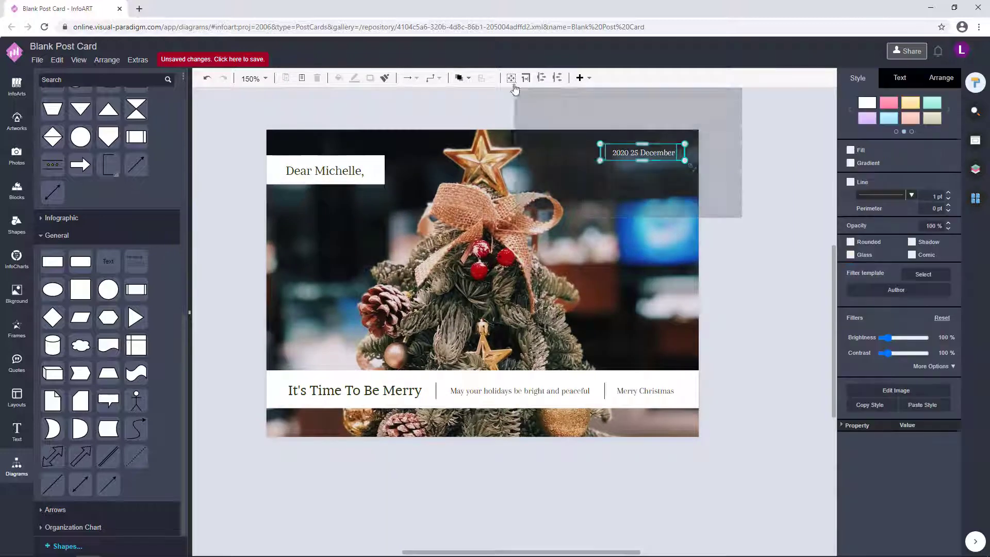
left_click_drag(599, 161, 591, 164)
left_click(679, 165)
scroll(756, 212, "down", 1)
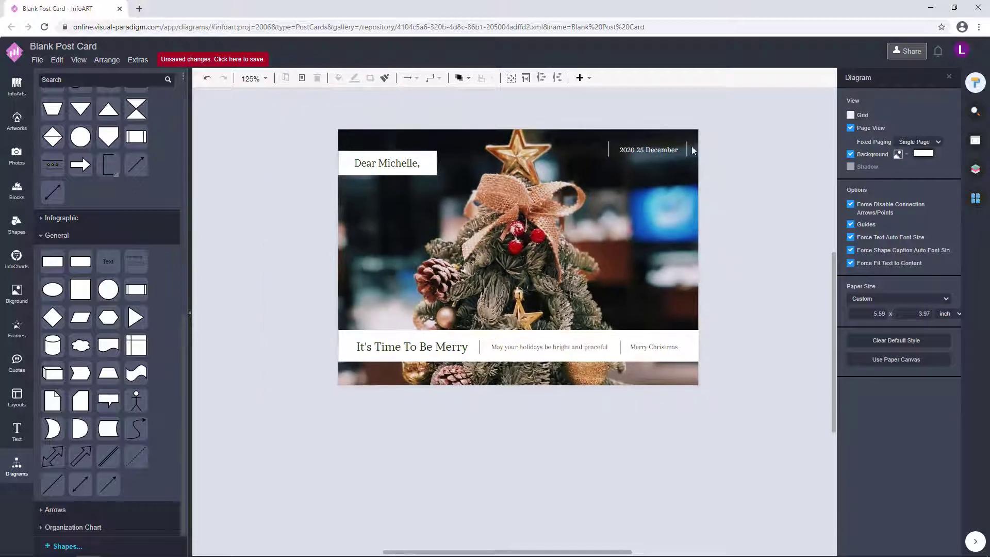
Scale the date and its dividers up a little further toward the left
left_click_drag(752, 195, 515, 100)
left_click_drag(599, 164, 598, 163)
left_click(740, 191)
left_click_drag(741, 193, 515, 101)
left_click_drag(602, 150, 599, 150)
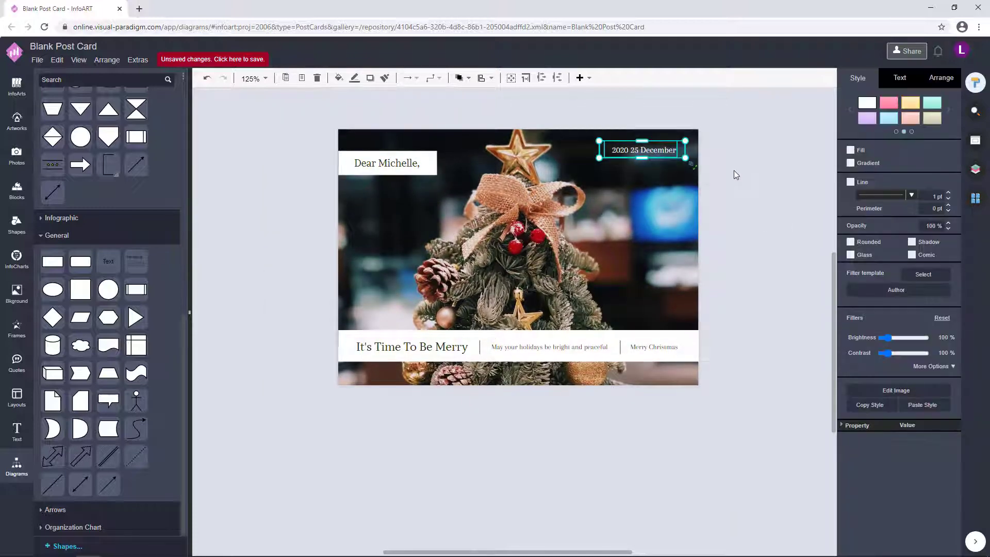
left_click_drag(754, 202, 491, 97)
left_click(757, 184)
scroll(730, 235, "down", 1)
scroll(734, 222, "up", 1)
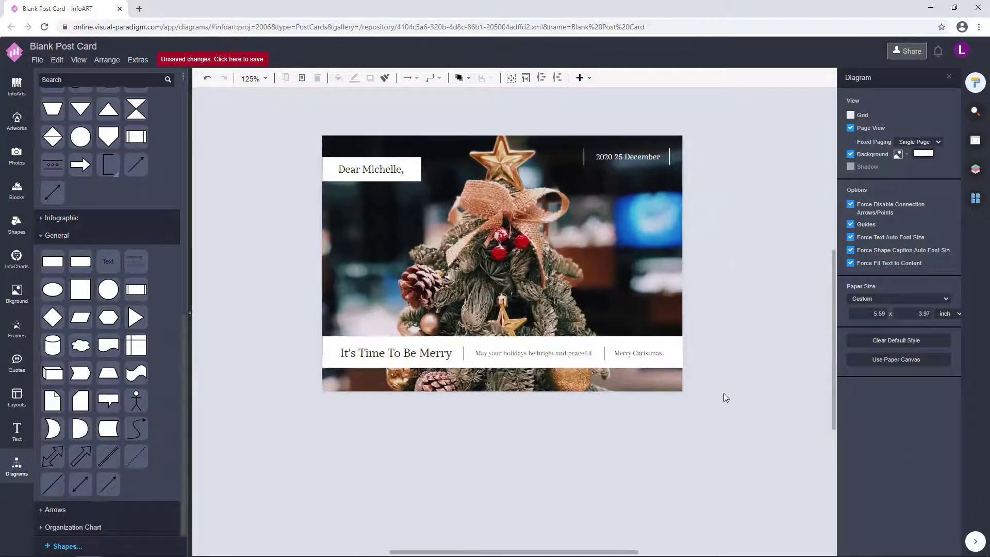
Nudge the lower white band with its heading, greetings and dividers up slightly
left_click_drag(724, 395, 207, 273)
key("Up")
left_click(240, 237)
Set the salutation's font size to 14 pt
double_click(370, 171)
left_click_drag(927, 143, 958, 145)
type("14")
key("Return")
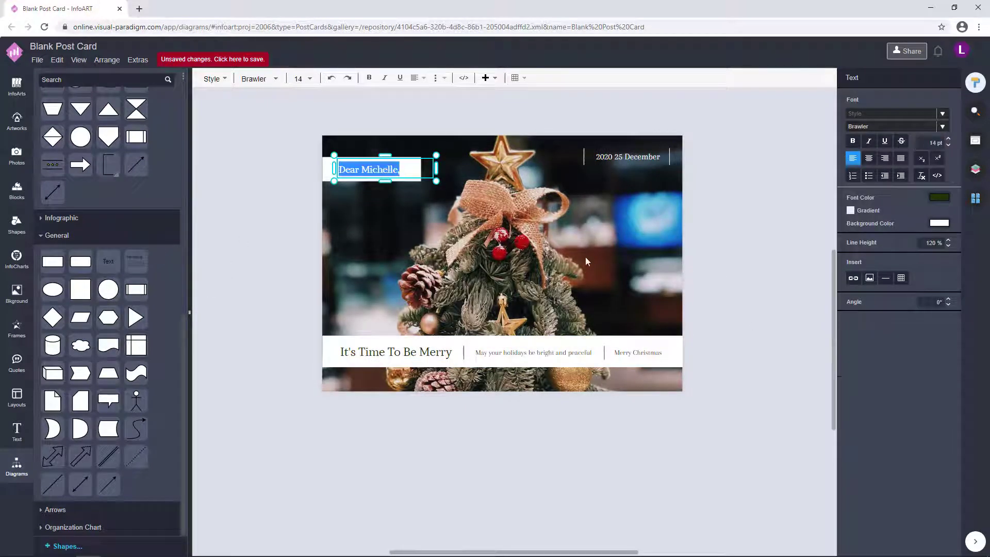
left_click(586, 258)
Trim the right edge of the salutation's white band slightly
left_click(327, 166)
left_click_drag(421, 169, 419, 169)
left_click(438, 206)
left_click(404, 170)
left_click(253, 211)
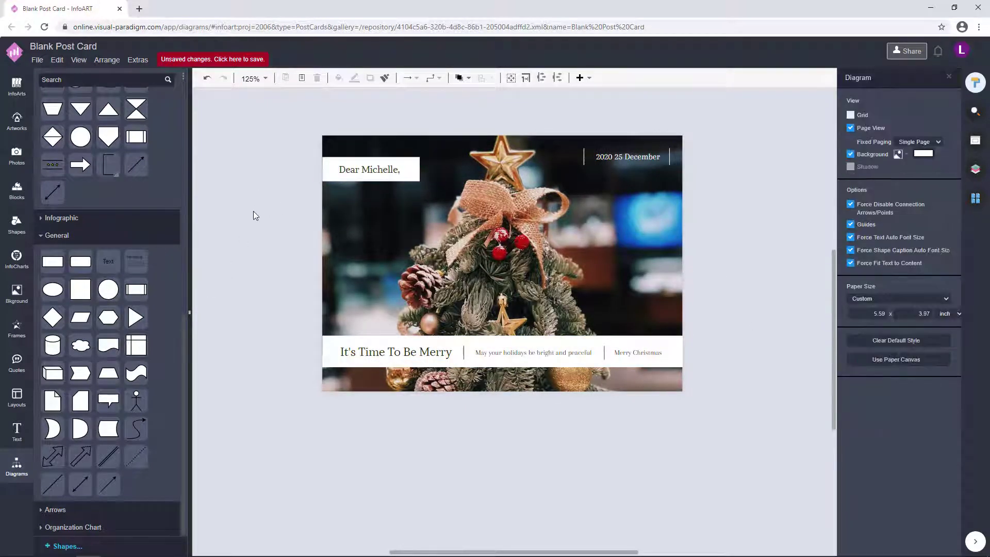
Move the salutation and its white band down slightly
scroll(255, 229, "down", 1)
left_click(393, 163)
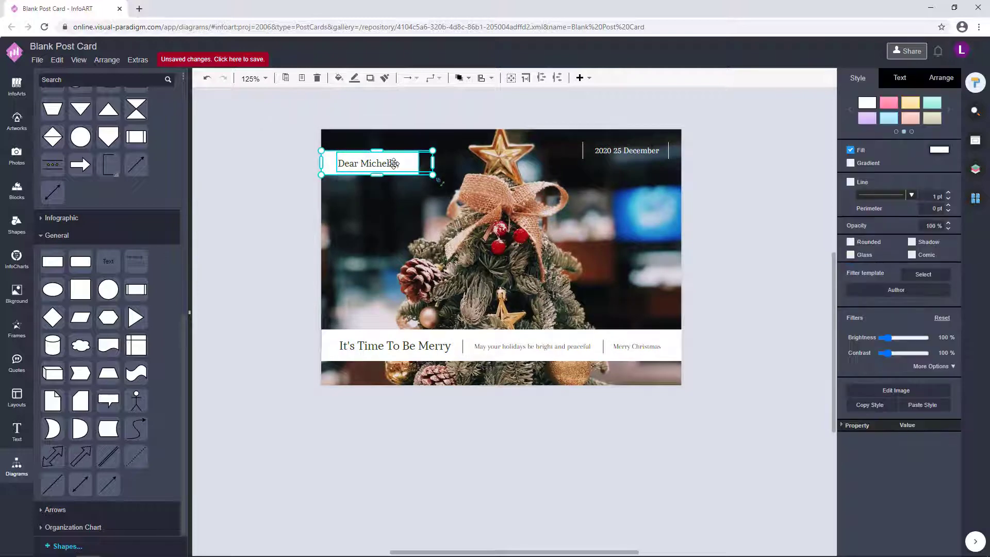
left_click_drag(394, 164, 394, 167)
left_click(274, 177)
left_click_drag(271, 127, 467, 212)
left_click_drag(393, 167, 393, 171)
left_click(273, 193)
scroll(309, 181, "down", 1)
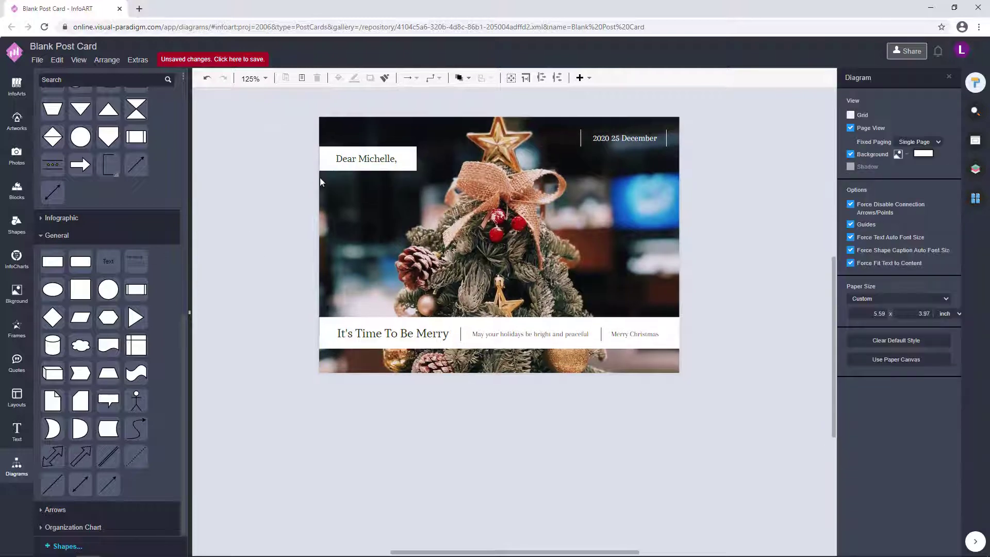
scroll(320, 178, "up", 2)
scroll(523, 286, "up", 1, "ctrl")
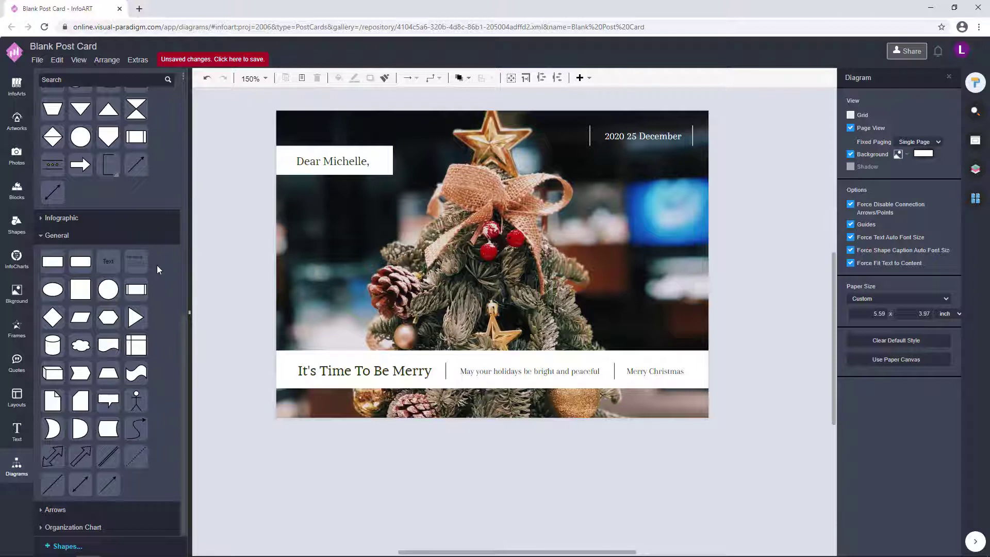
left_click(321, 170)
left_click(227, 253)
scroll(504, 258, "up", 1)
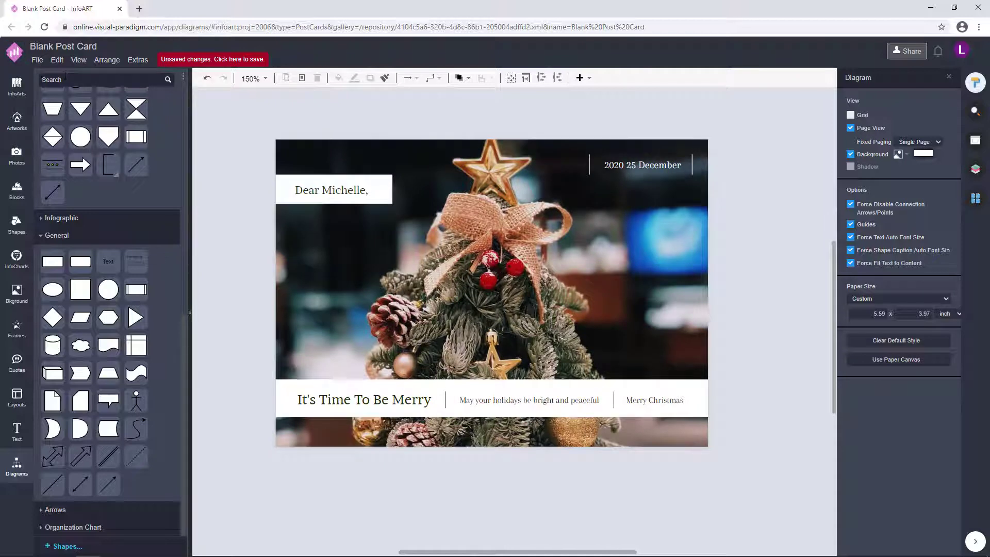
Search the artworks for "snow" and place a small snowflake on the dark photo area below the salutation
left_click(16, 121)
type("snow")
key("Return")
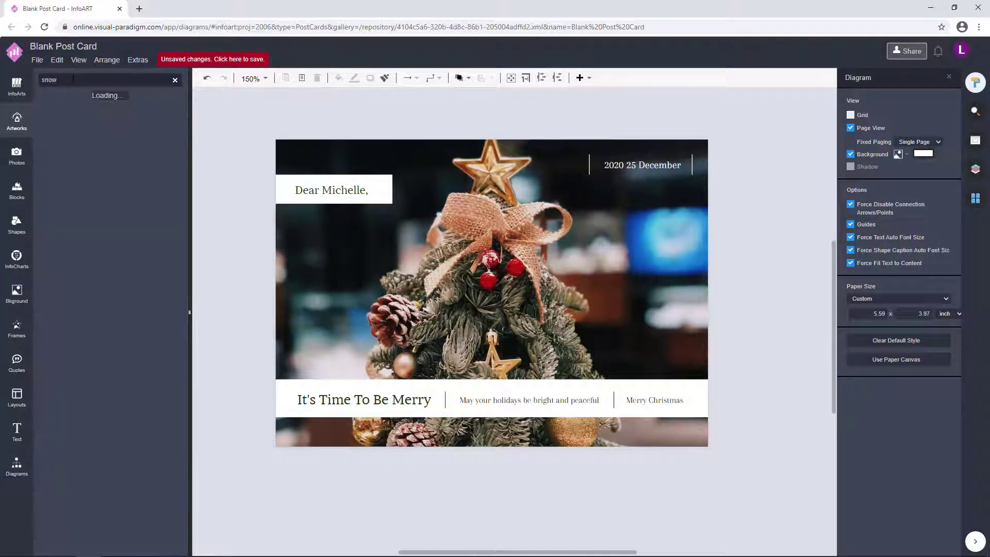
scroll(101, 222, "down", 10)
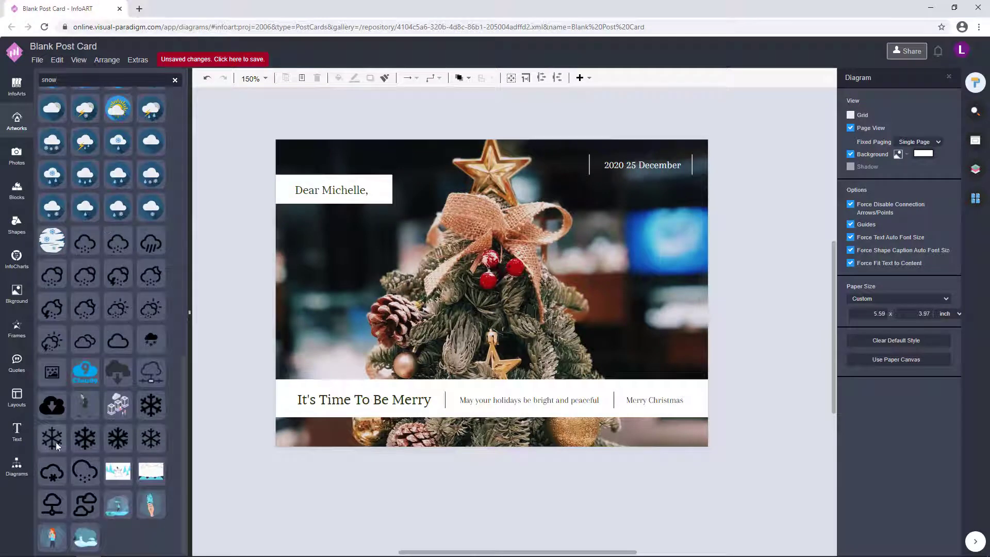
left_click_drag(227, 310, 227, 310)
left_click_drag(345, 309, 230, 458)
left_click_drag(232, 421, 353, 262)
Change the snowflake's color to white
left_click(868, 122)
left_click(867, 223)
left_click(955, 354)
left_click(757, 282)
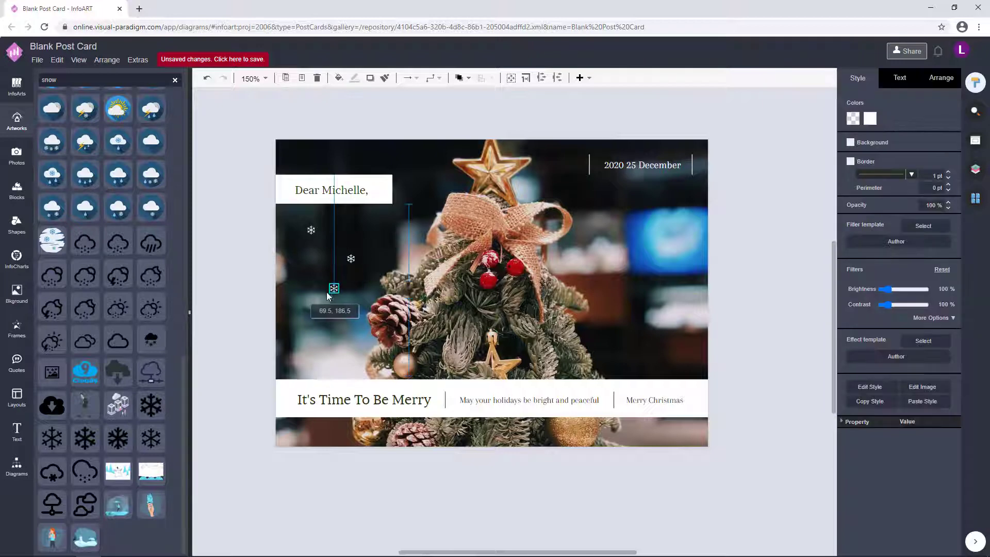
Position the three white snowflakes as a loosely scattered group on the dark photo area below the salutation
left_click_drag(320, 291, 321, 285)
left_click_drag(351, 259, 369, 250)
left_click_drag(324, 284, 680, 345)
left_click(244, 278)
Duplicate the three snowflakes onto the dark photo area above the "Merry Christmas" greeting and spread the copies apart
left_click(332, 273)
left_click(310, 230, "shift")
left_click(370, 249, "shift")
left_click(748, 336)
left_click(747, 343)
left_click_drag(618, 317, 614, 324)
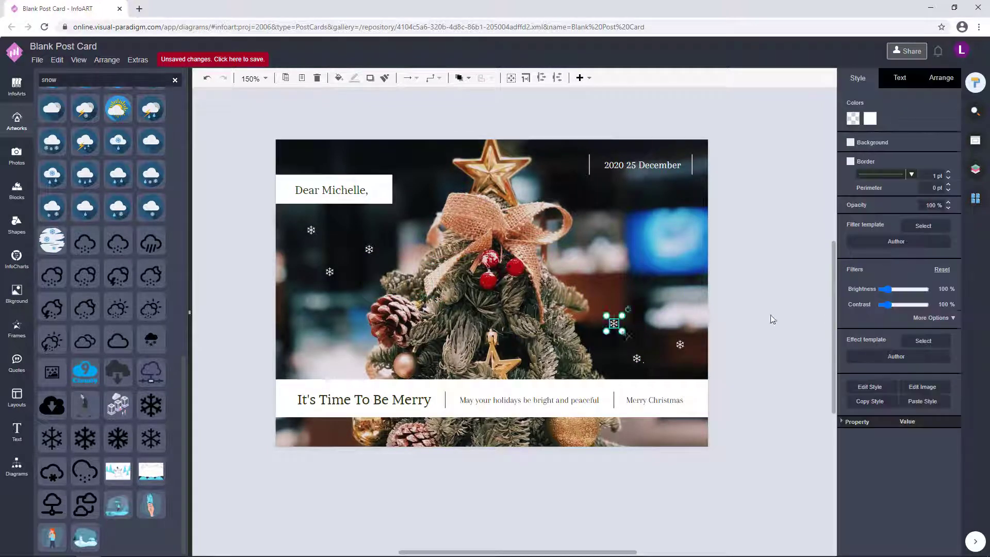
Fine-tune the positions of the three snowflakes above the "Merry Christmas" greeting so they are loosely spaced
left_click(771, 318)
mouse_move(637, 358)
left_mouse_down()
mouse_move(682, 349)
mouse_move(639, 359)
left_mouse_up()
left_click(729, 333)
left_click(728, 334)
left_click(613, 324)
left_click(804, 330)
left_click_drag(613, 323, 619, 326)
left_click(747, 338)
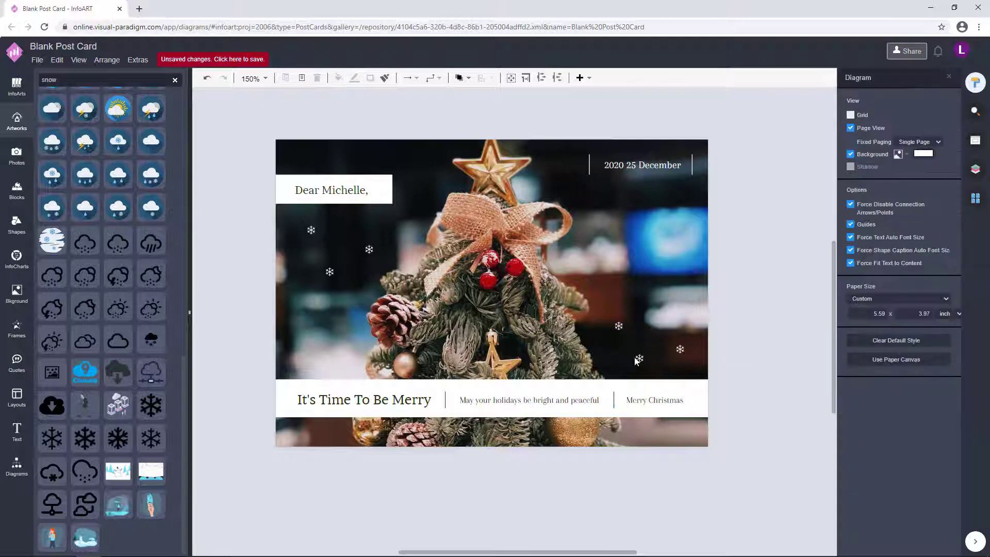
left_click(659, 350)
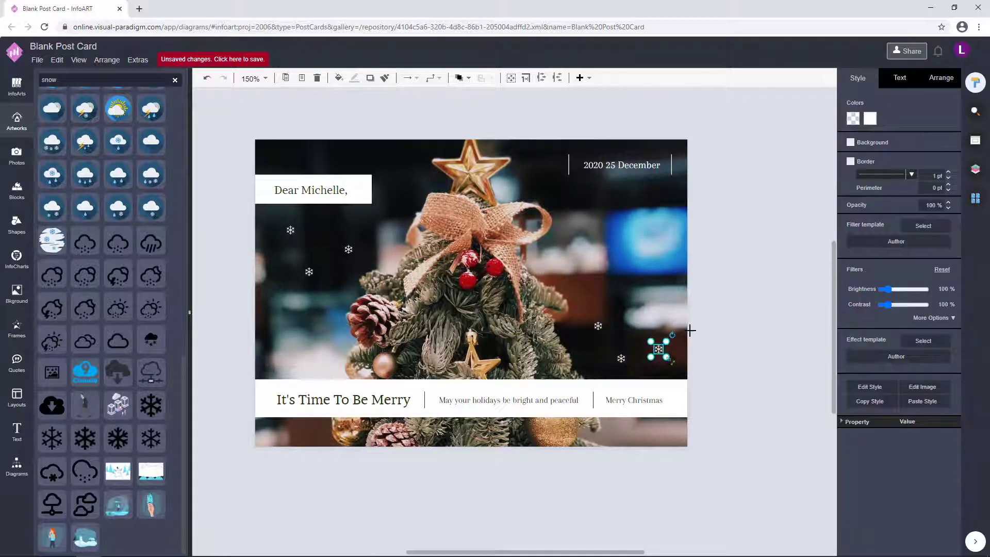
left_click(690, 330)
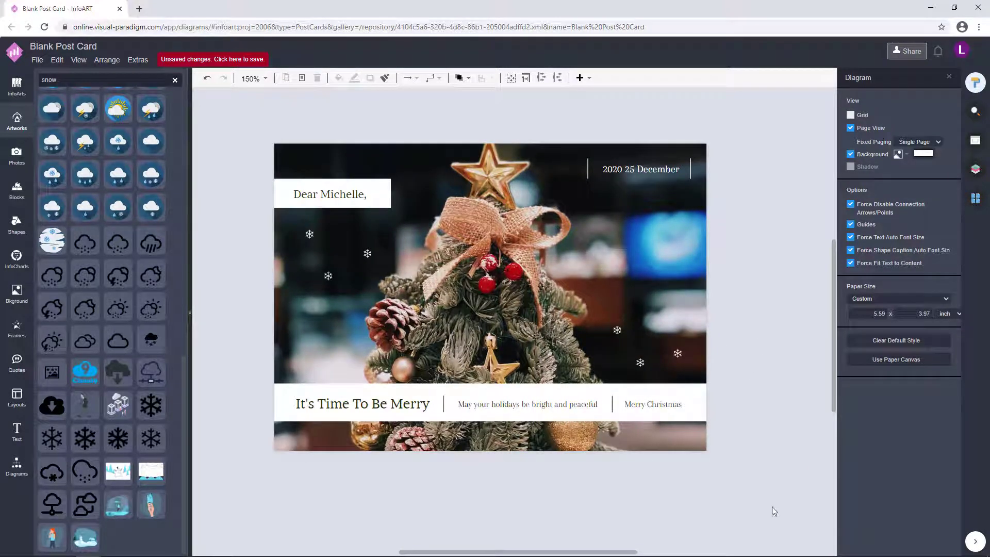
Show the list of layers and unlock the Background layer
left_click_drag(775, 511, 198, 70)
left_click(804, 149)
left_click(975, 169)
left_click(854, 136)
scroll(760, 227, "down", 1)
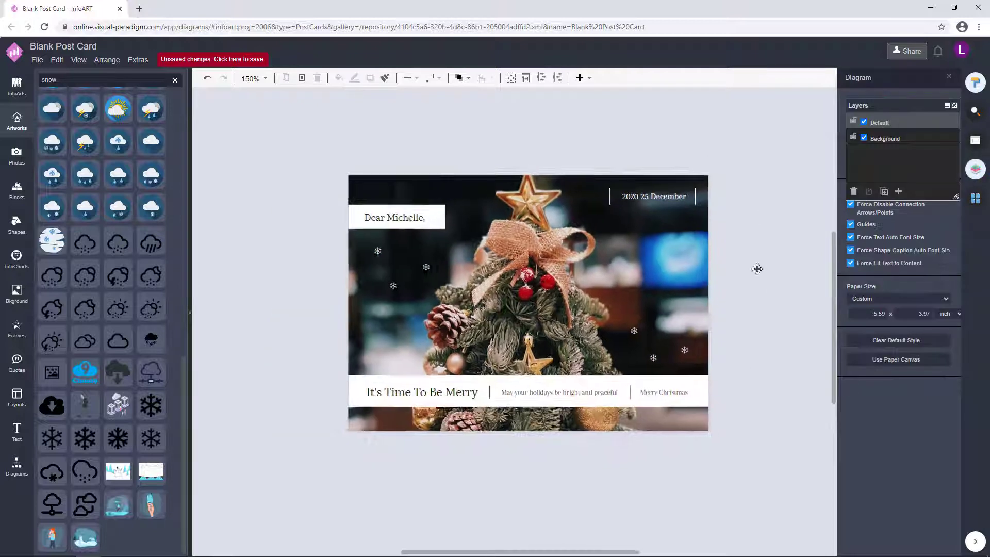
Try to shrink the whole design and centre it with a thin white border around it, and undo the attempt
left_click_drag(768, 477, 320, 155)
left_click_drag(709, 176, 700, 181)
left_click_drag(489, 270, 493, 267)
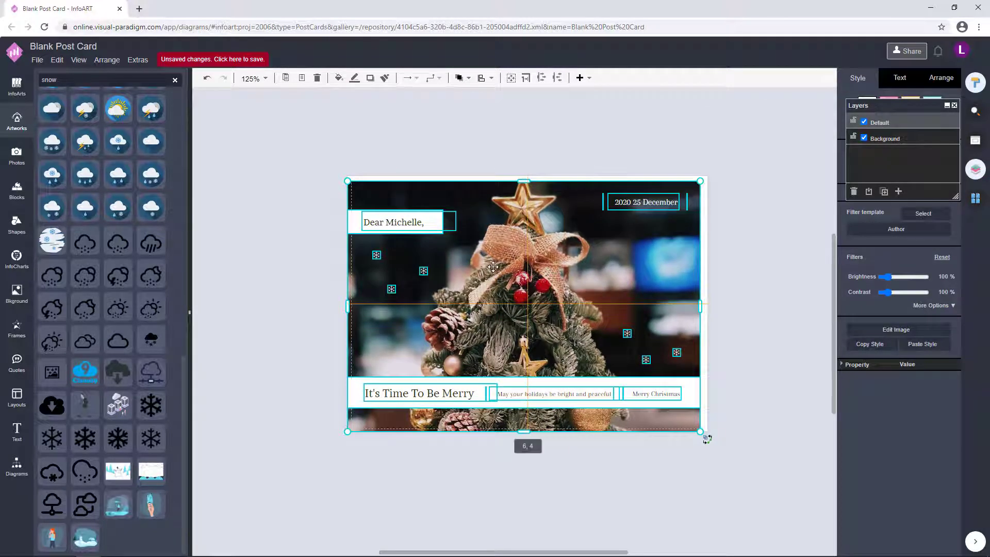
left_click_drag(707, 438, 706, 438)
left_click(765, 258)
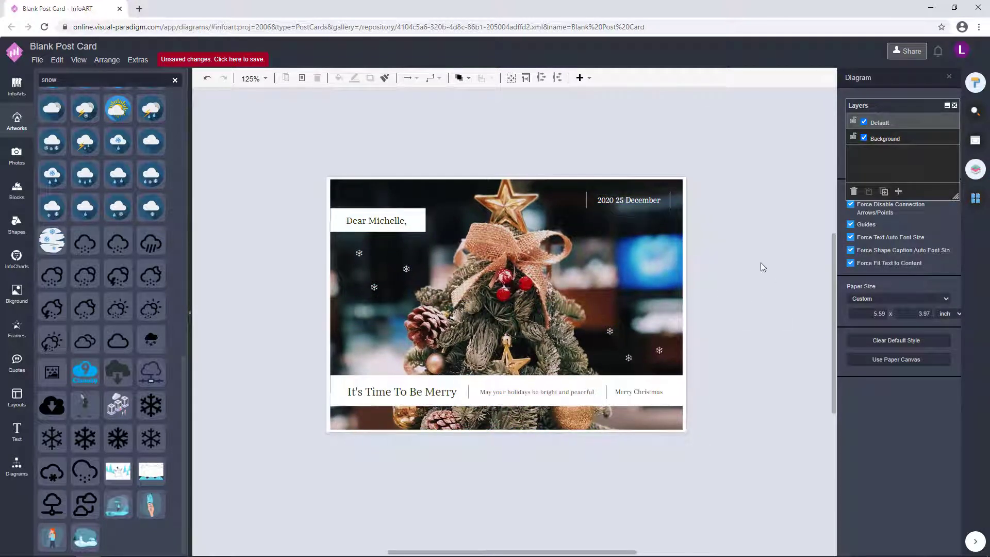
key("ctrl+z")
key("ctrl+z")
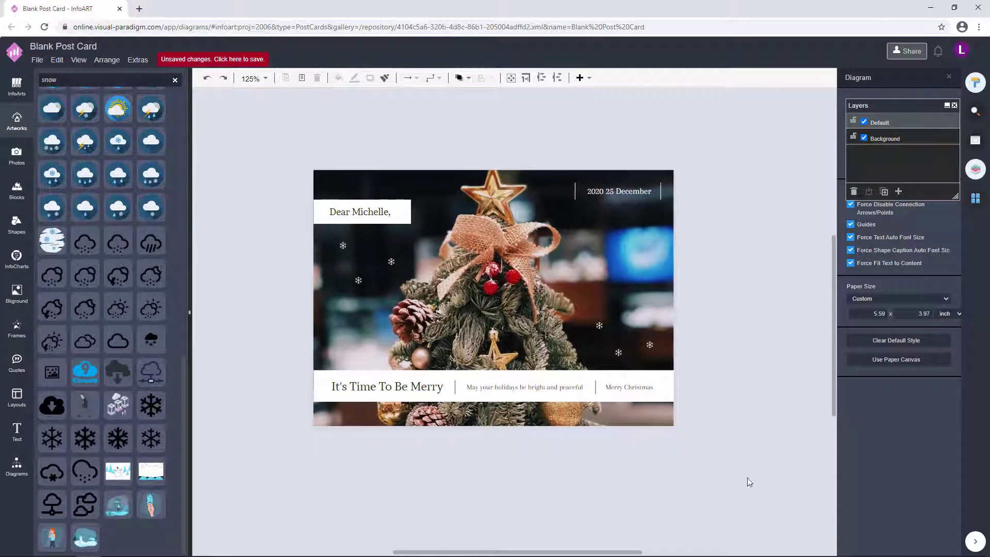
Select the whole design, scale it down slightly and centre it on the page to leave a thin white border
key("ctrl+a")
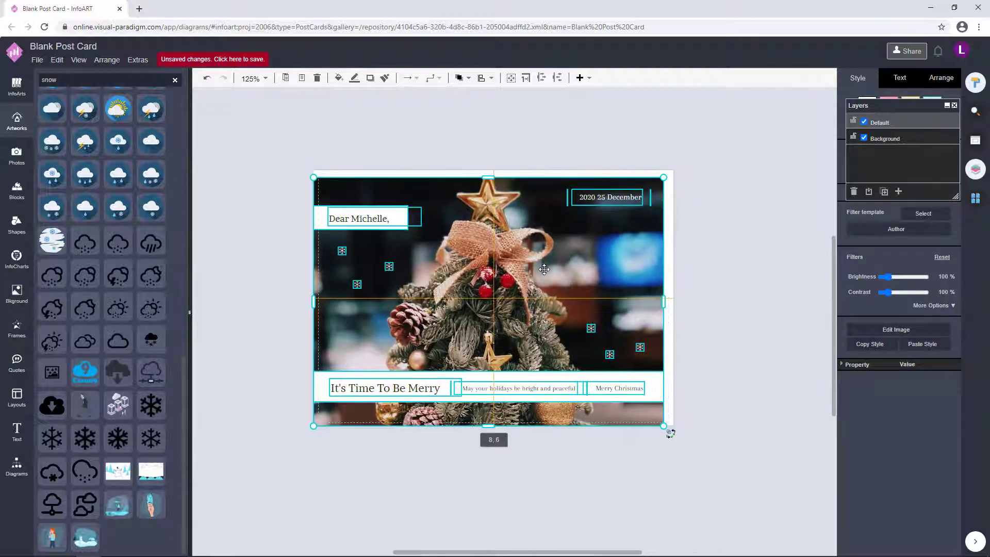
left_click(726, 278)
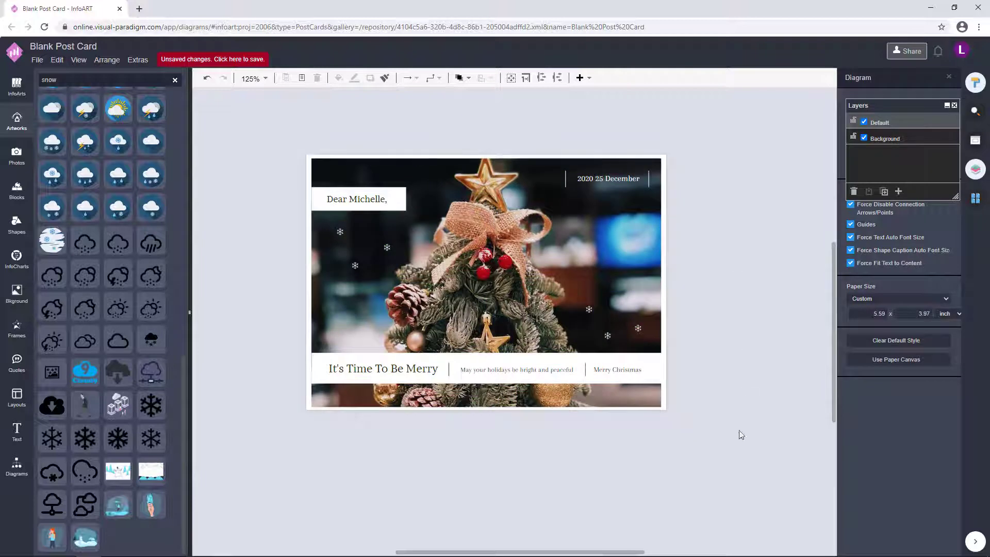
Adjust the left edge of the heading's white band to line up with the photo's left edge
scroll(582, 473, "down", 1)
scroll(306, 340, "up", 3)
left_click(327, 338)
left_click_drag(324, 339, 320, 337)
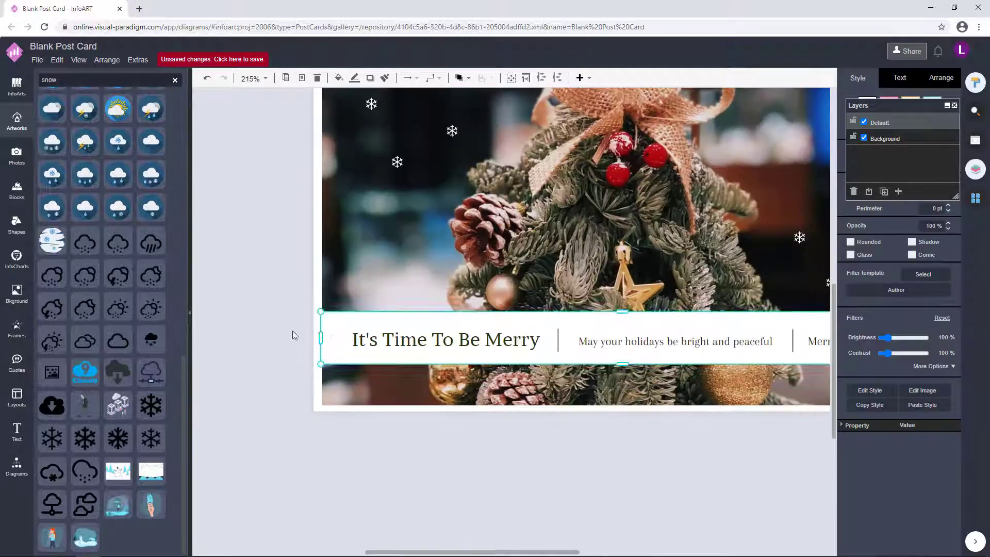
left_click(294, 335)
Try to scale the whole design down a little further and recentre it for a wider white border
scroll(293, 335, "down", 3)
key("ctrl+a")
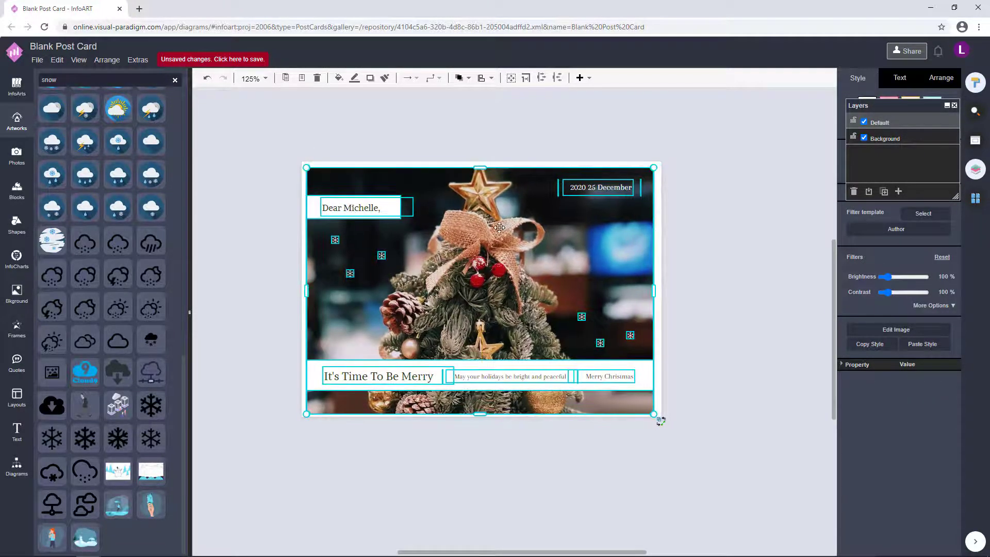
left_click(710, 242)
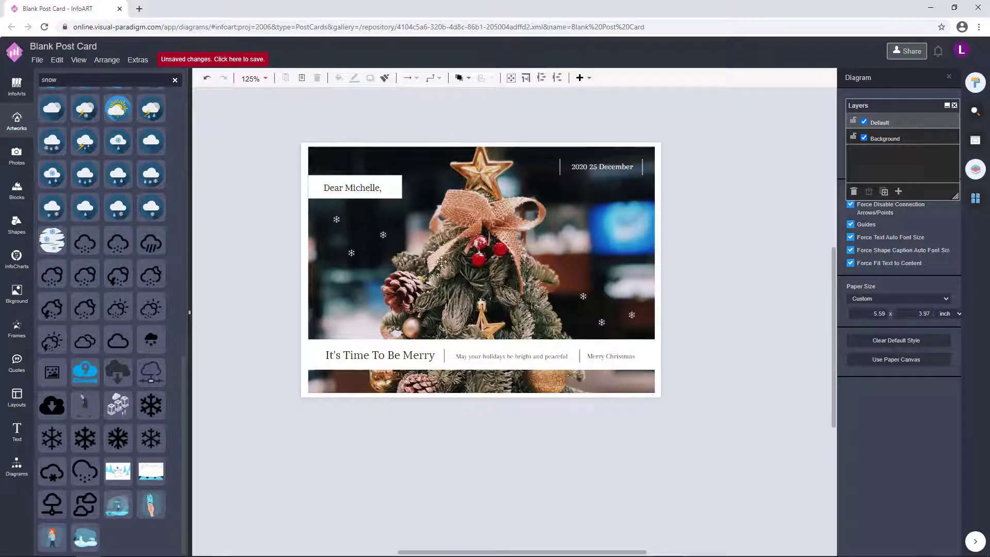
scroll(442, 261, "up", 1)
left_click_drag(741, 263, 762, 243)
left_click(366, 172)
left_click(720, 209)
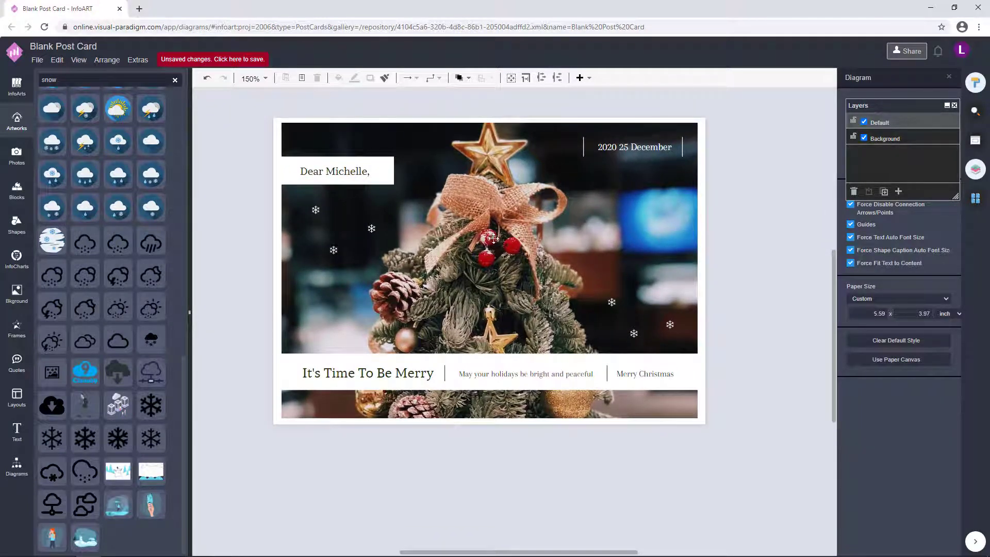
scroll(530, 234, "down", 1)
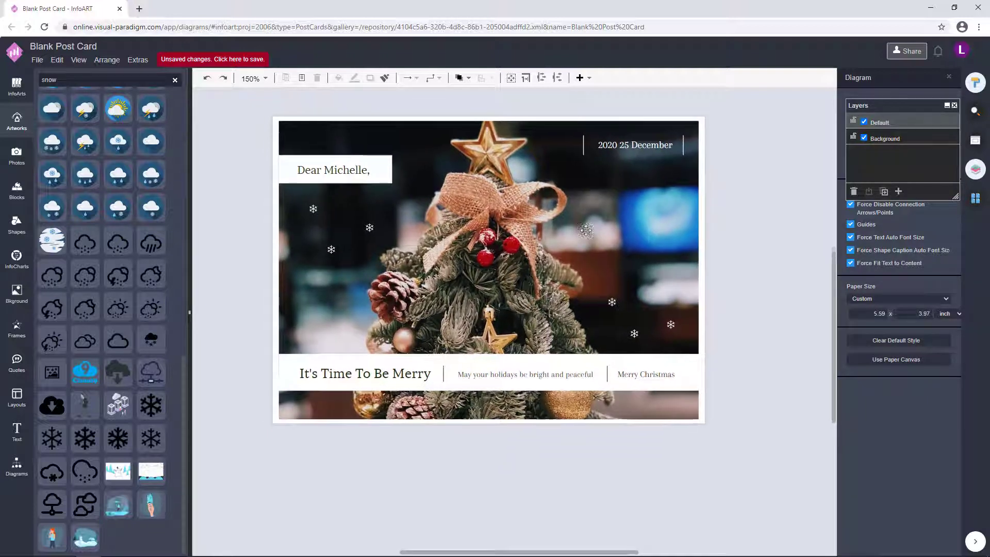
Line up the left edges of the salutation's and heading's white bands with the photo's left edge
scroll(213, 220, "up", 4)
left_click(448, 165)
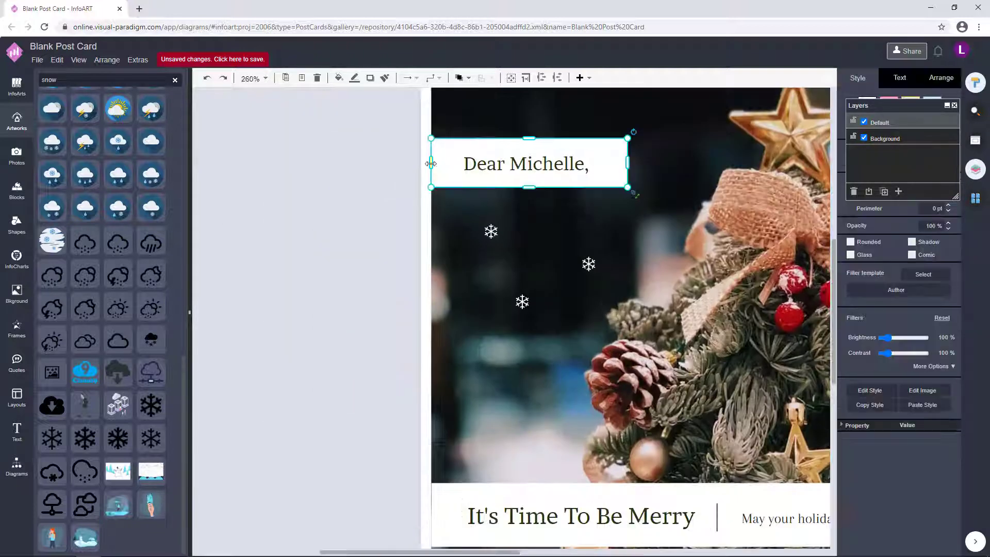
left_click(417, 273)
scroll(417, 273, "down", 7)
left_click_drag(431, 163, 429, 138)
left_click(445, 140)
left_click(347, 206)
scroll(346, 206, "down", 4)
left_click_drag(601, 300, 521, 456)
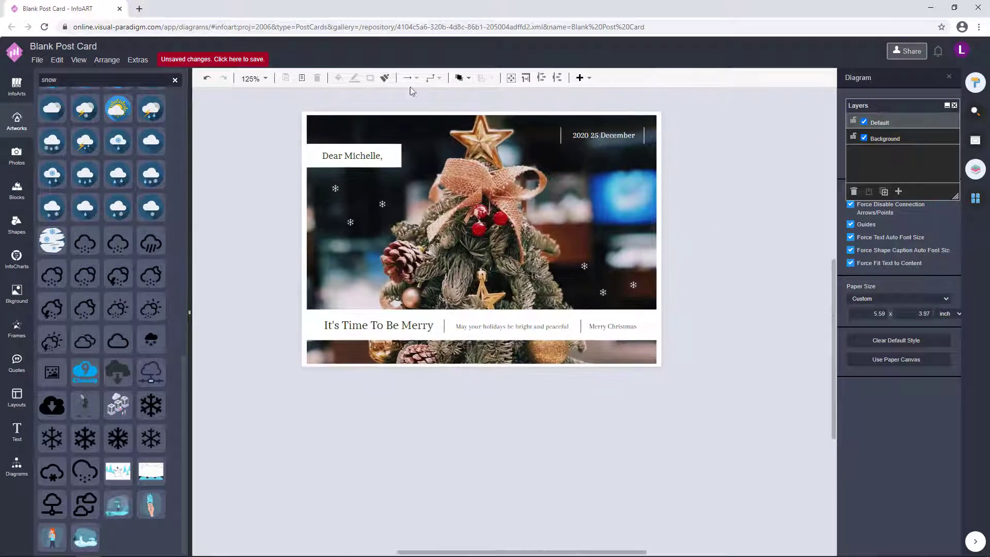
Save the postcard to VP Online with the file name "Tree Photo Christmas Holidays"
scroll(273, 93, "up", 1)
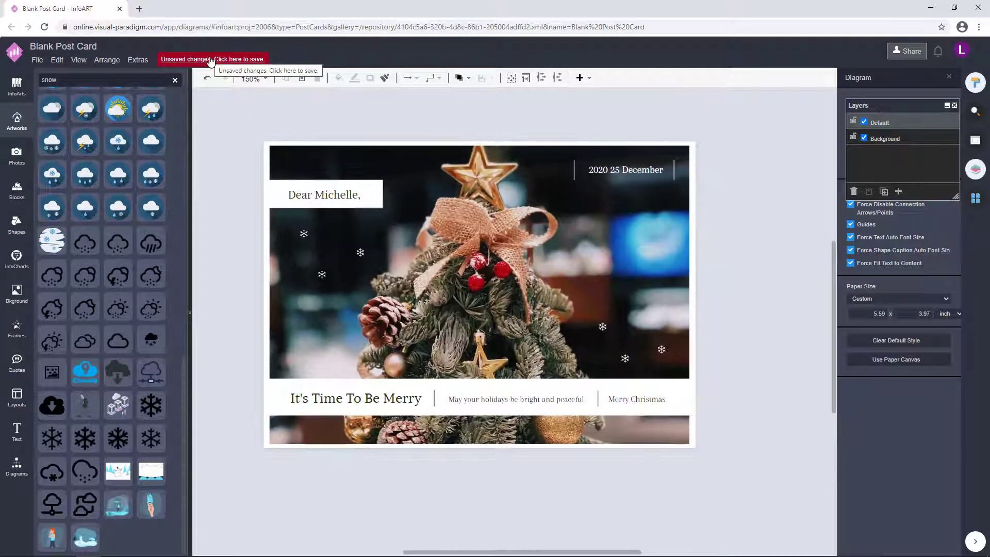
left_click(211, 60)
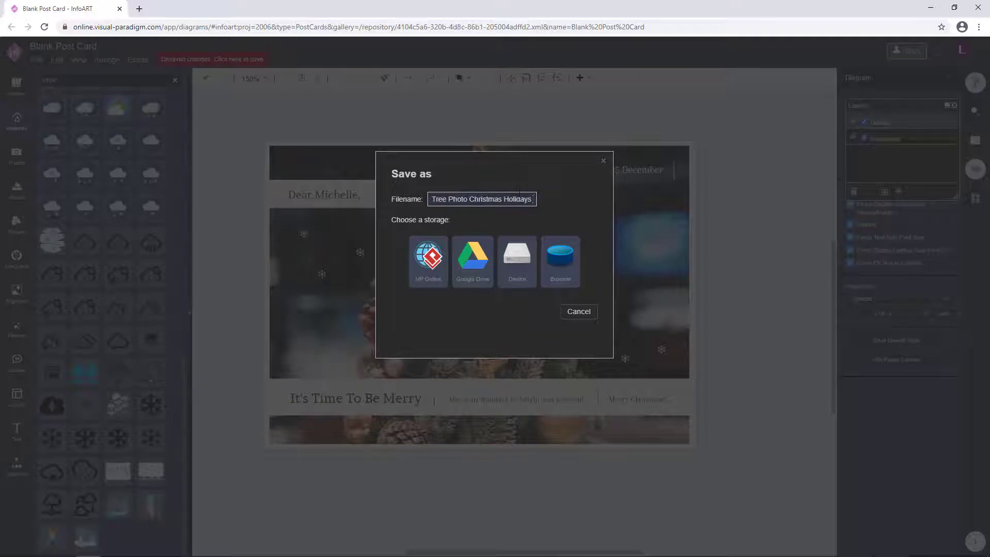
left_click(424, 265)
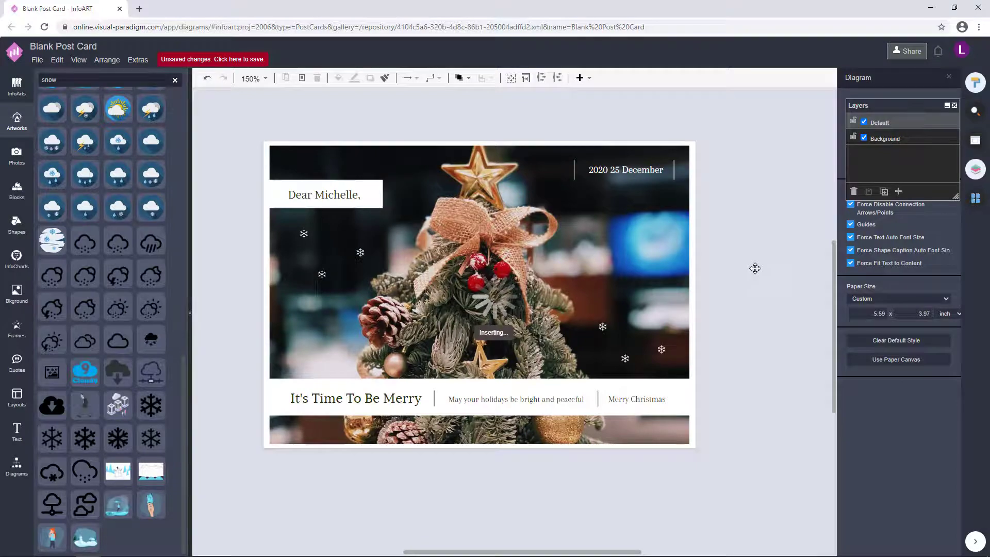